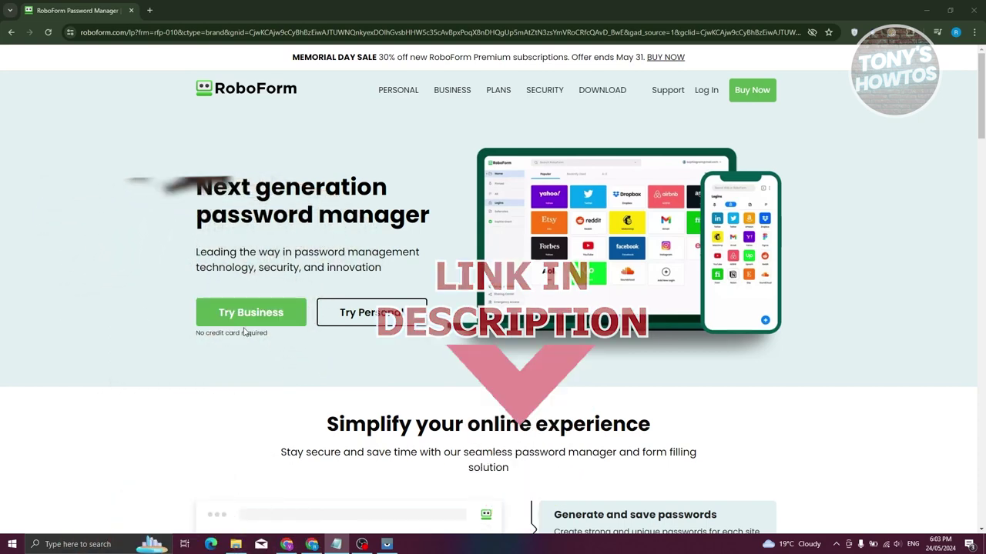
- Reload the RoboForm home page at roboform.com, then go to the pricing plans
click(285, 93)
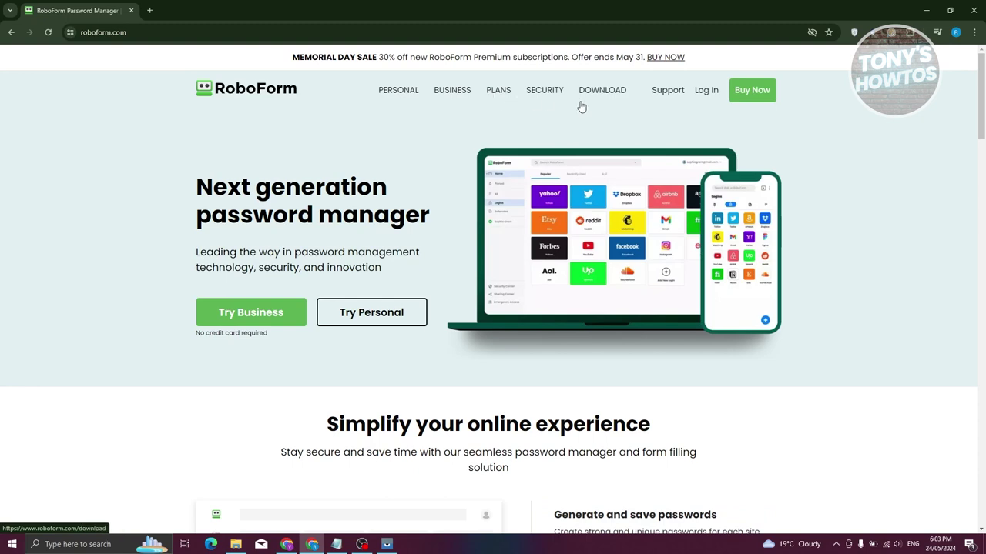
click(499, 94)
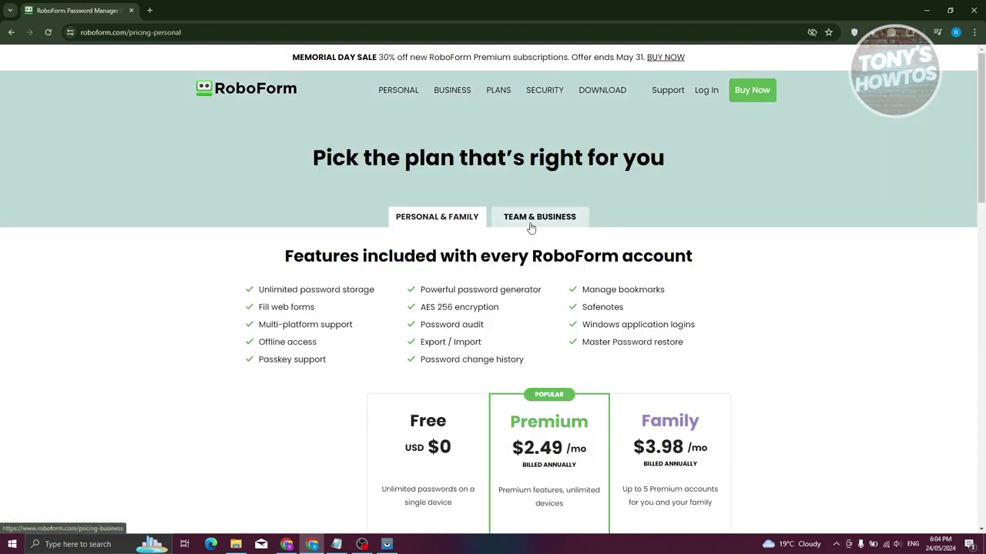
- Look over the Team & Business prices ($39.95–$29.95 per user/year), then return to Personal & Family plans
click(514, 224)
scroll(192, 273, down, 2)
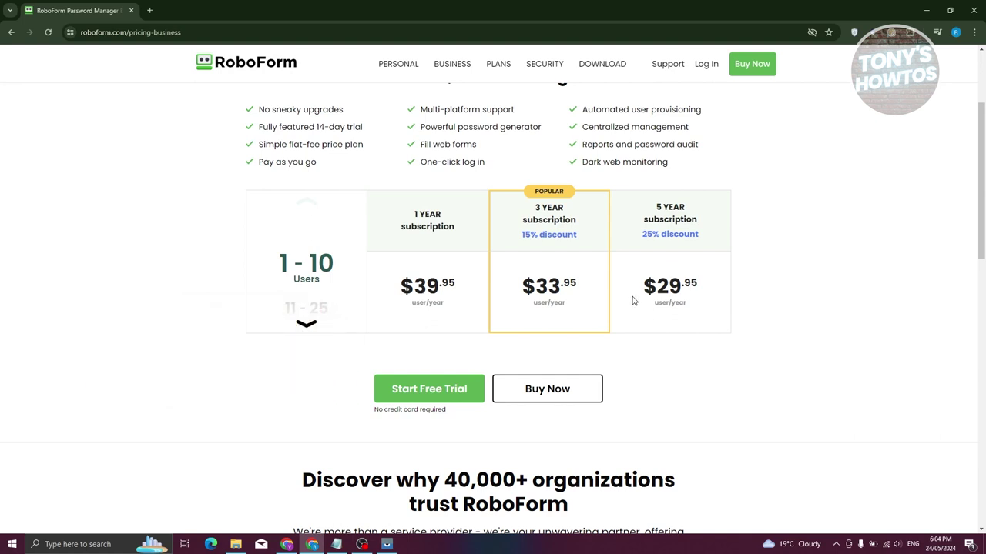
scroll(608, 325, up, 1)
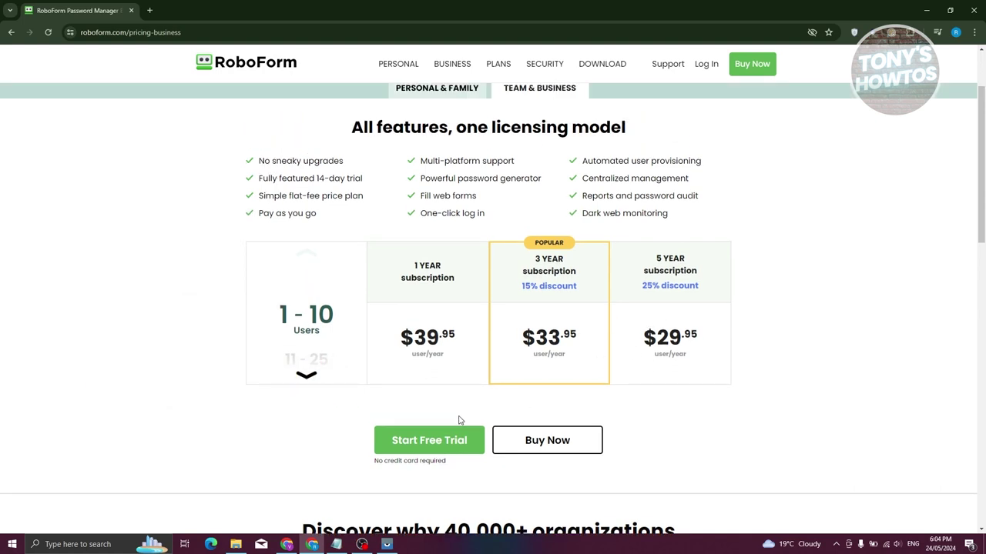
scroll(438, 440, up, 2)
click(448, 201)
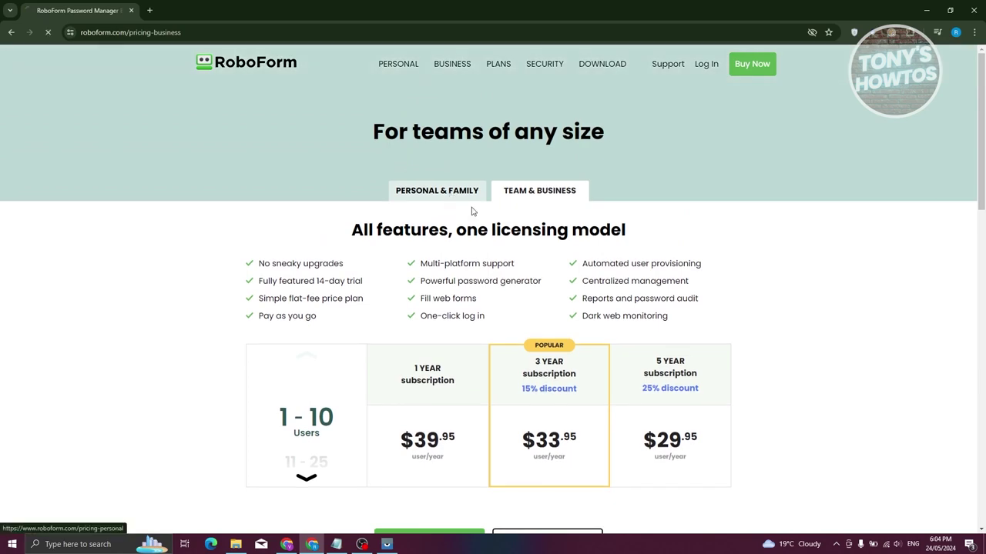
scroll(193, 311, down, 3)
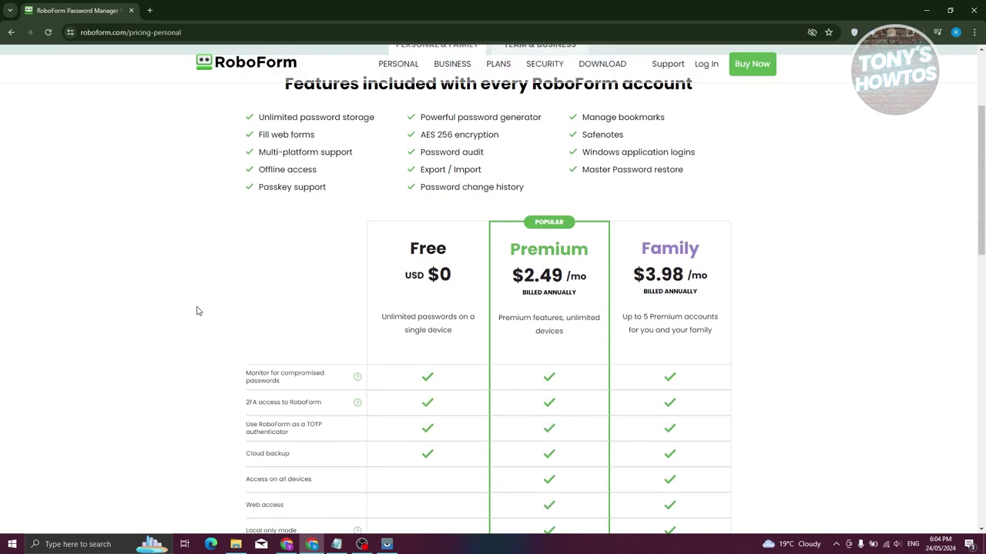
- Compare the Free plan's $0 price with password monitoring, 2FA, TOTP authenticator and Cloud backup features
scroll(197, 311, up, 3)
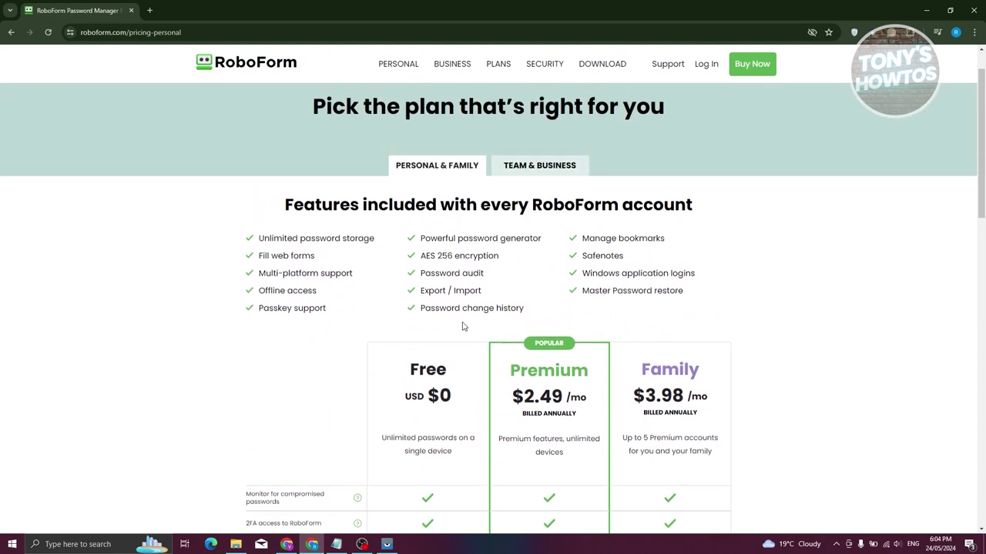
scroll(566, 380, down, 1)
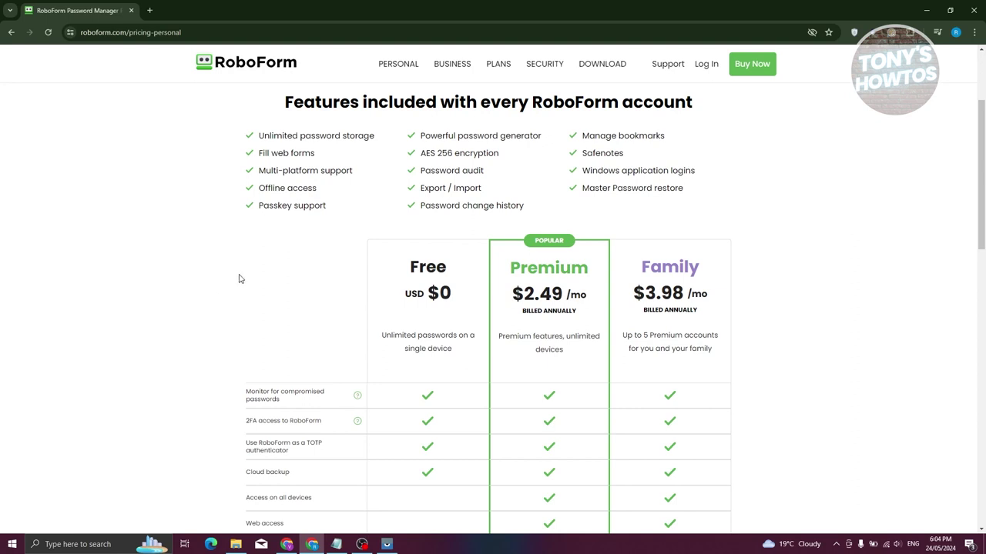
drag(408, 270, 465, 303)
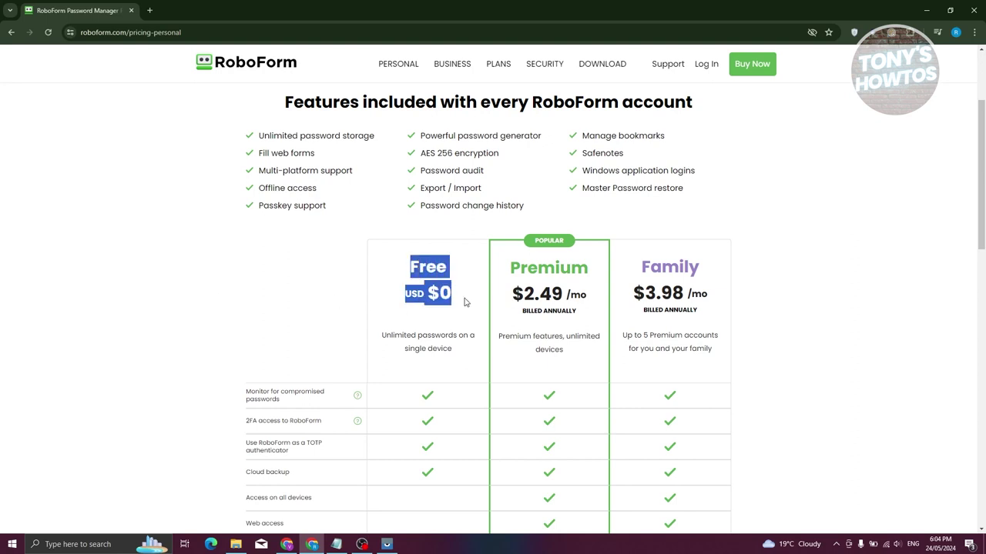
scroll(459, 331, down, 1)
drag(382, 233, 470, 248)
scroll(194, 257, down, 1)
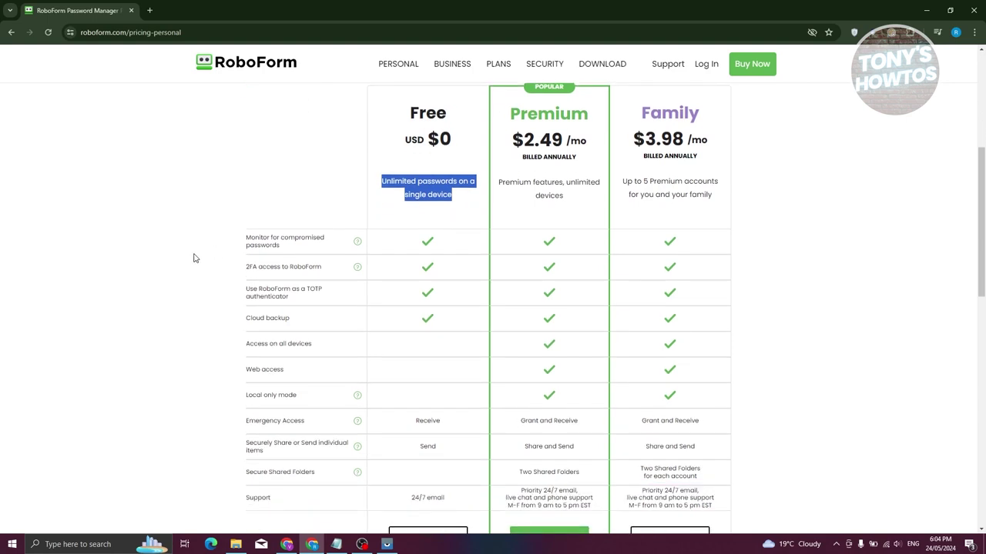
drag(248, 235, 279, 247)
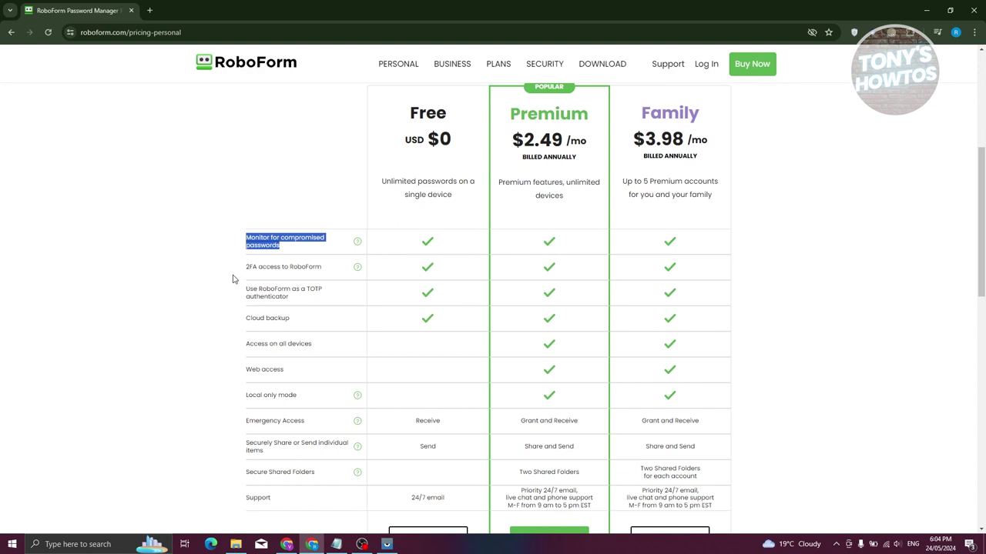
drag(245, 267, 328, 267)
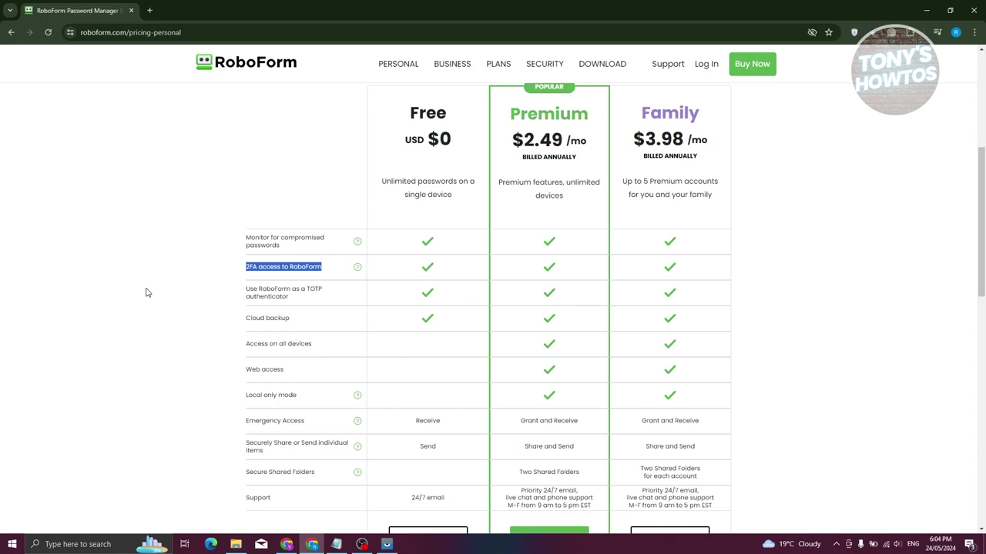
drag(244, 289, 309, 300)
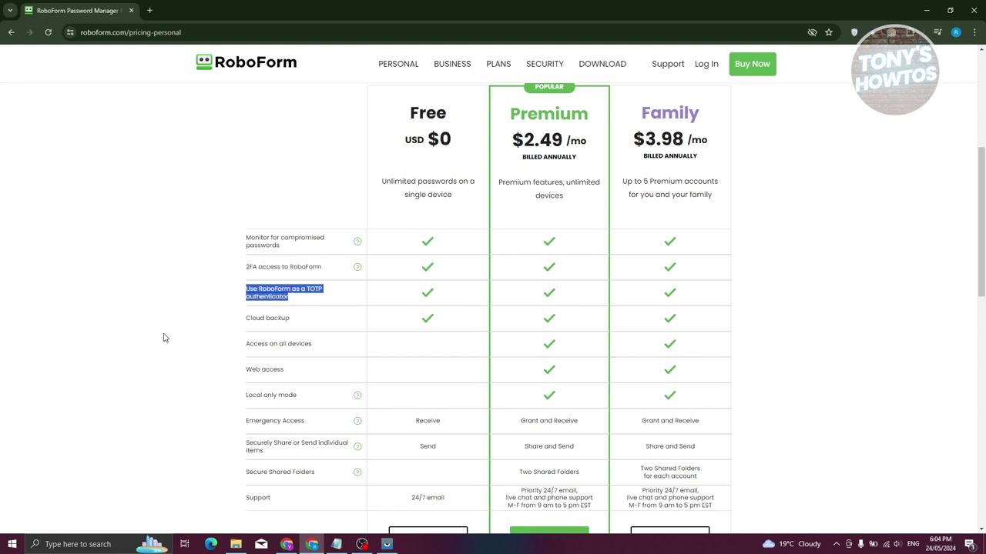
drag(239, 316, 322, 326)
- Check the Emergency Access, secure sharing and Support rows, then choose the Free plan
scroll(324, 326, down, 2)
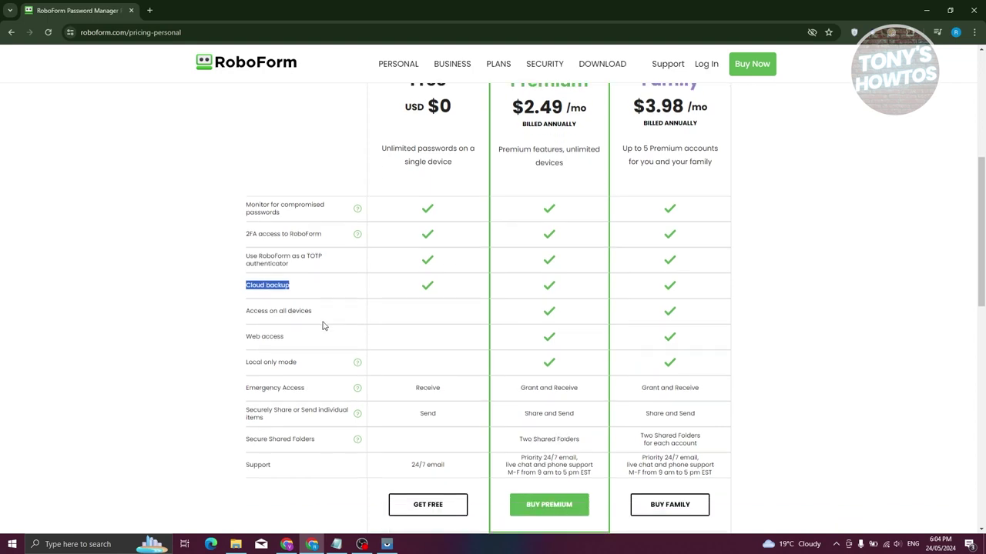
drag(245, 276, 295, 274)
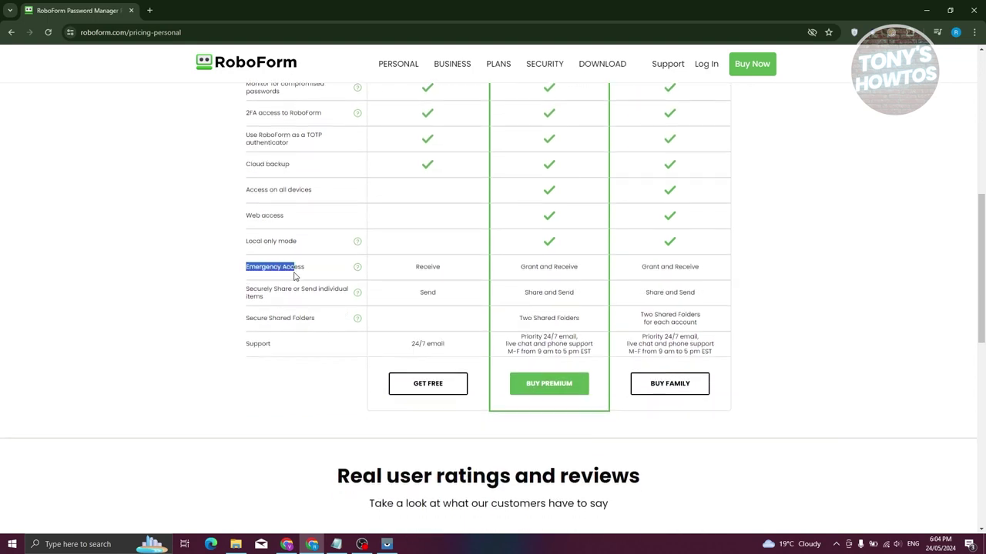
drag(234, 293, 283, 303)
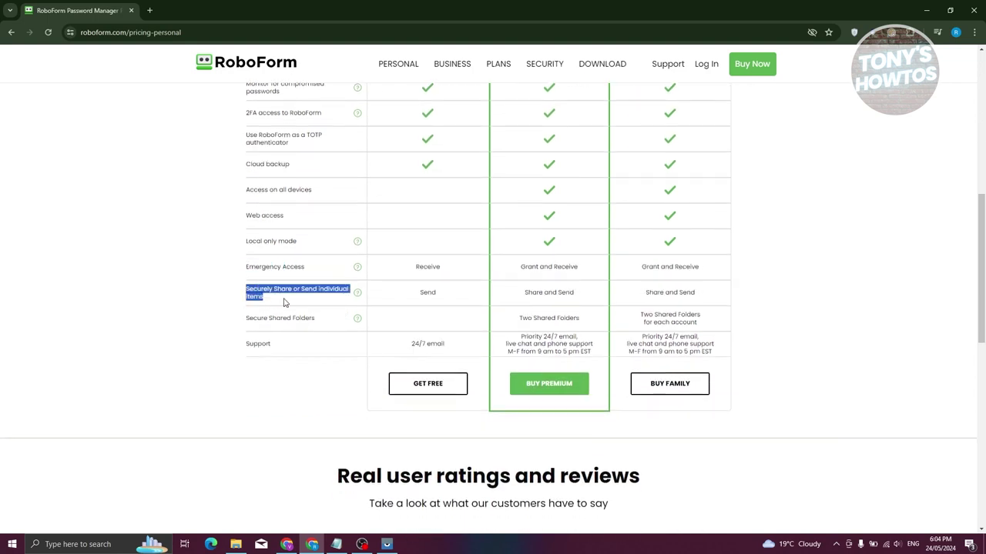
drag(245, 343, 279, 345)
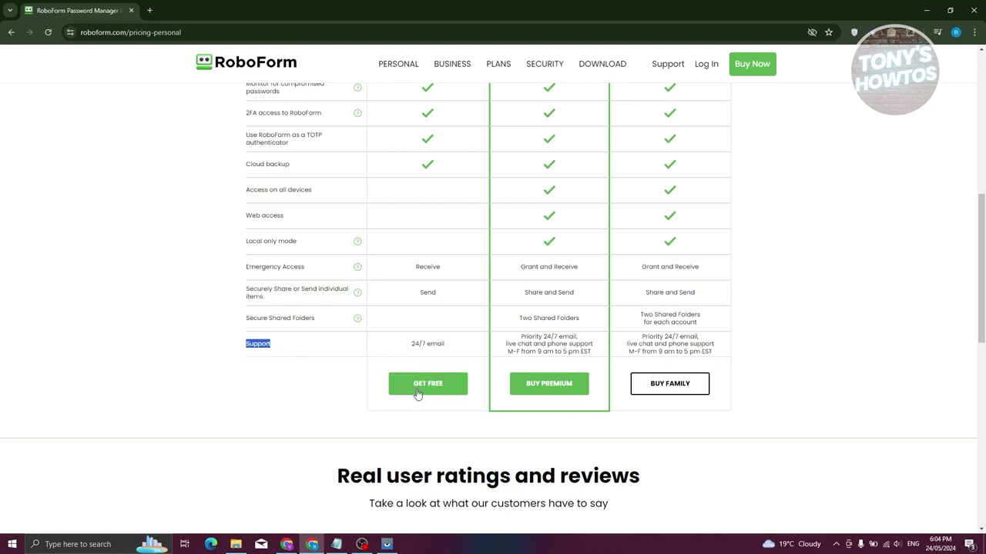
click(417, 391)
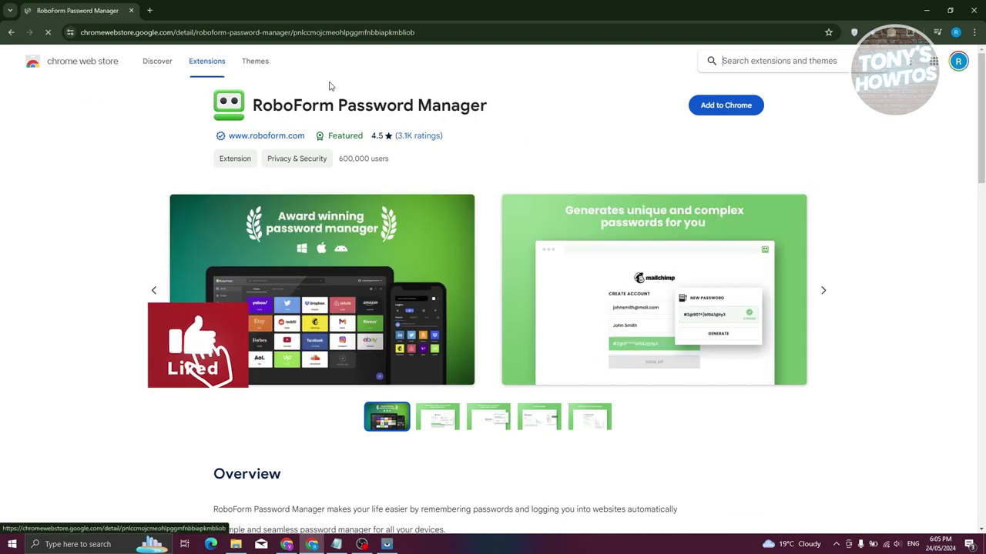
- Add the RoboForm Password Manager extension to Chrome and confirm the installation
click(739, 107)
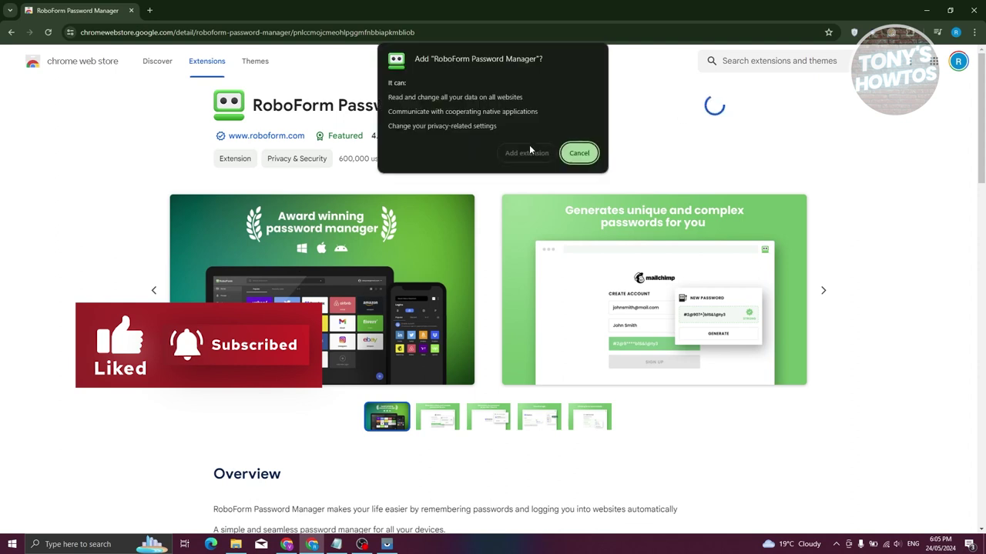
click(526, 156)
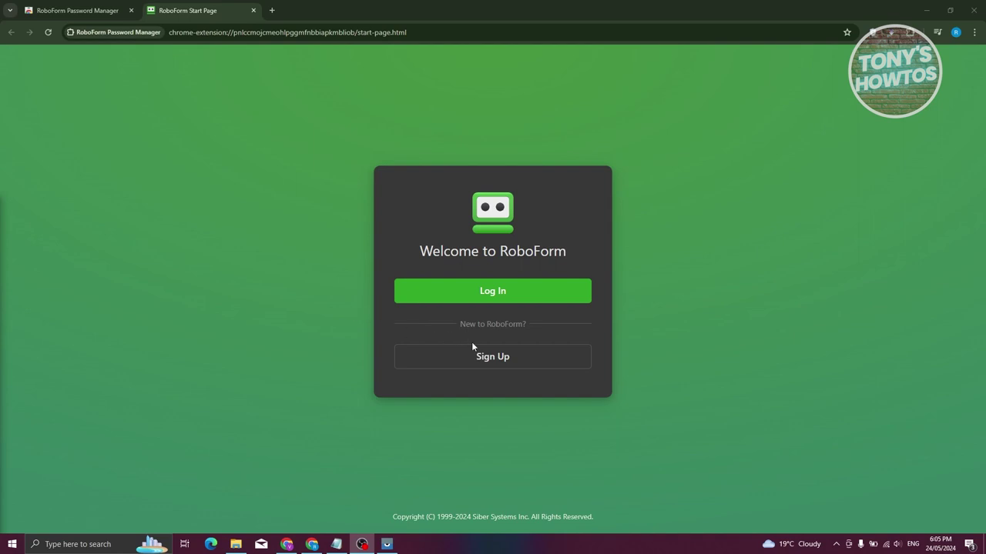
- Enter an email, a master password with confirmation, and the account holder's full name to create the account
click(499, 354)
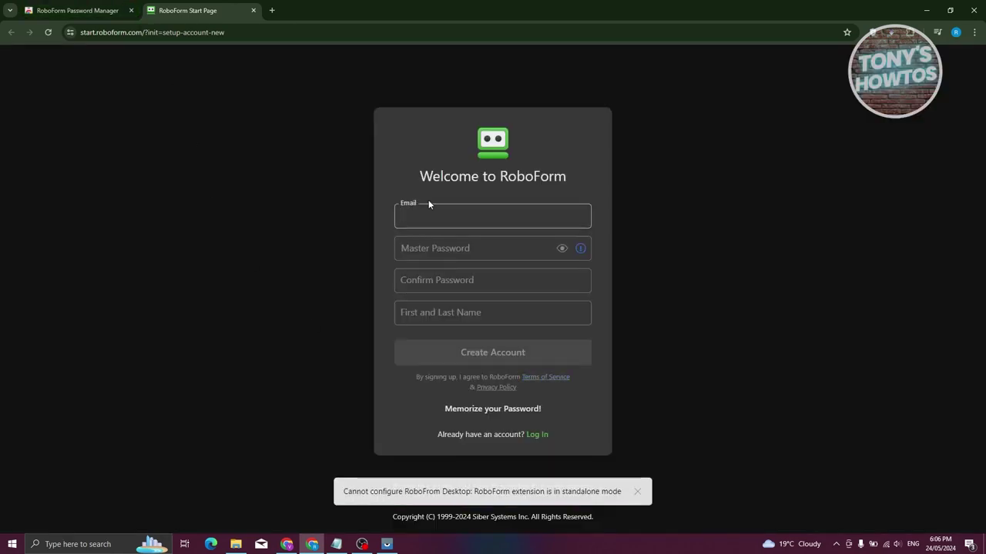
click(455, 240)
click(451, 285)
click(485, 314)
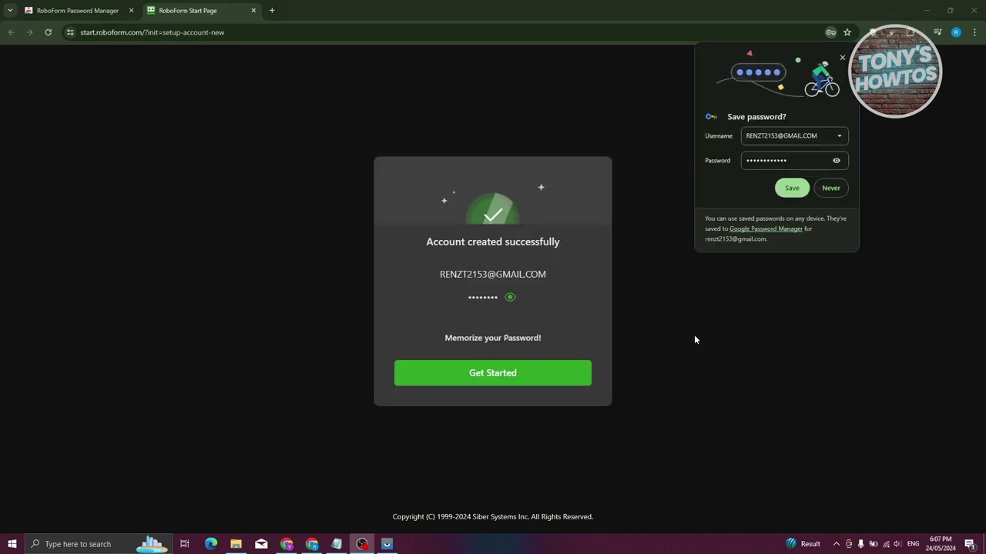
- Dismiss Chrome's Save password offer and continue with Get Started into the web vault
click(842, 58)
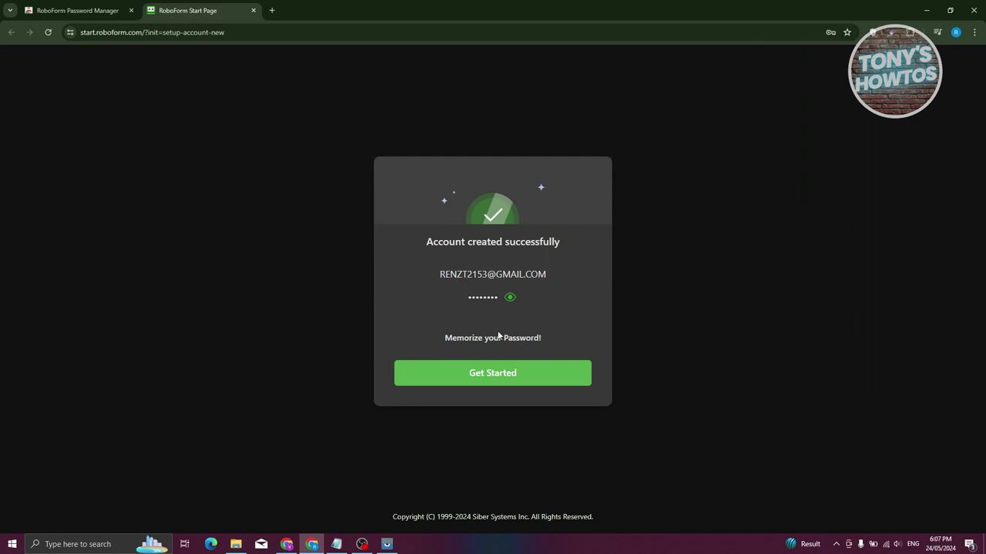
click(508, 374)
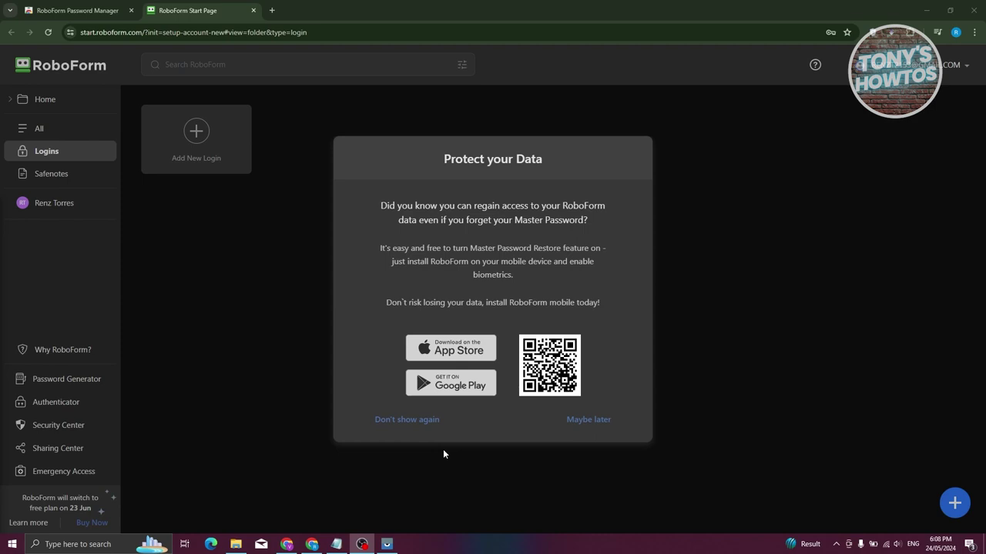
- Postpone the Protect your Data prompt, browse the Home, All, Popular and A-Z views, then start a new login
click(592, 421)
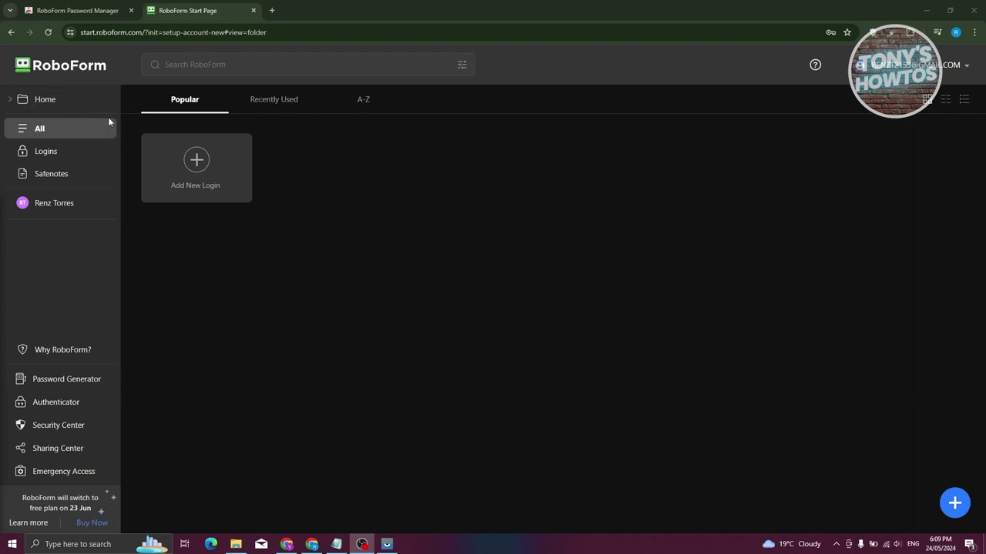
click(9, 100)
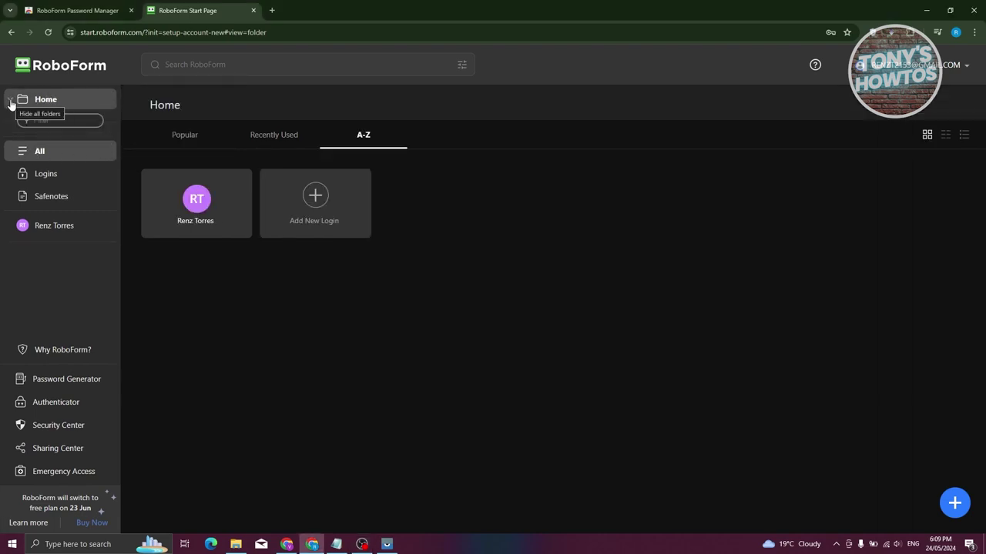
click(11, 102)
click(186, 112)
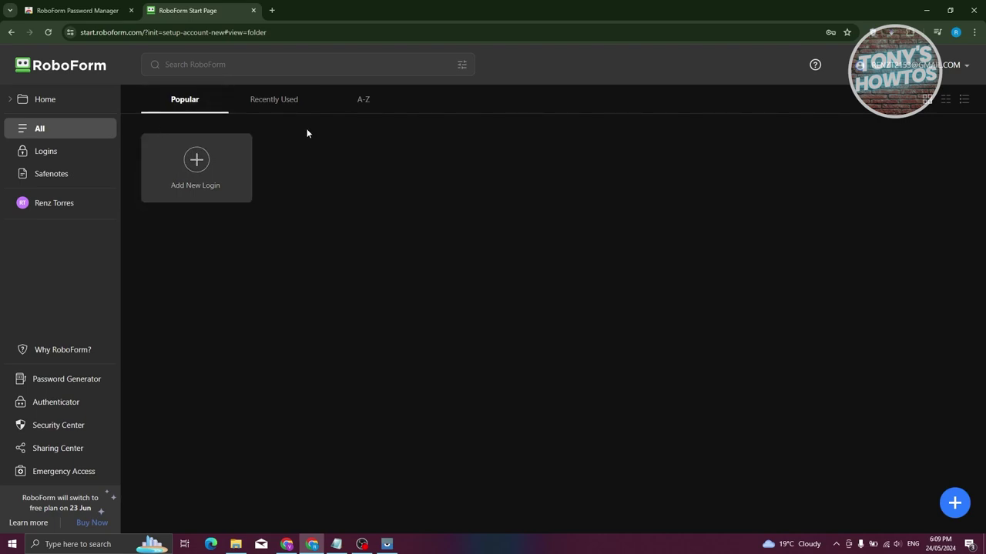
click(370, 112)
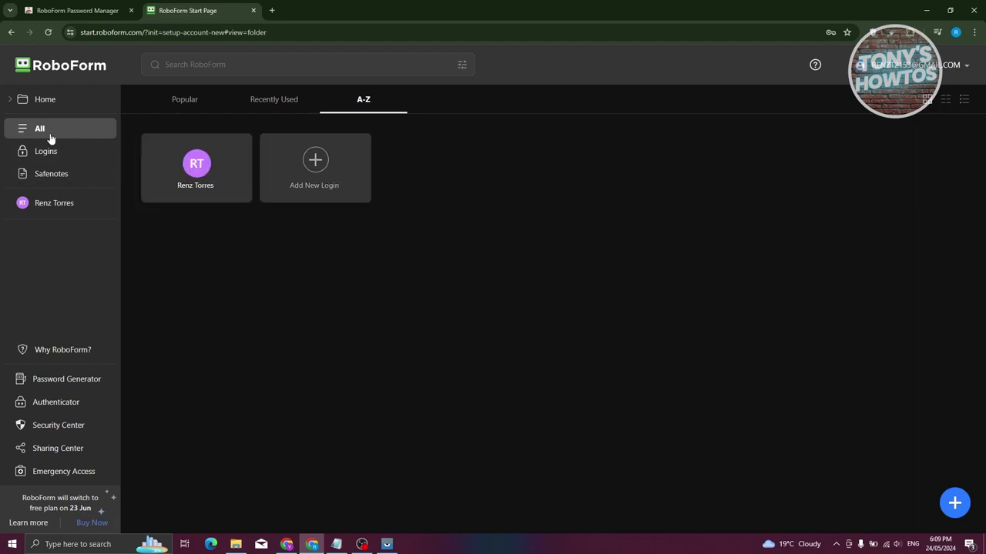
click(331, 174)
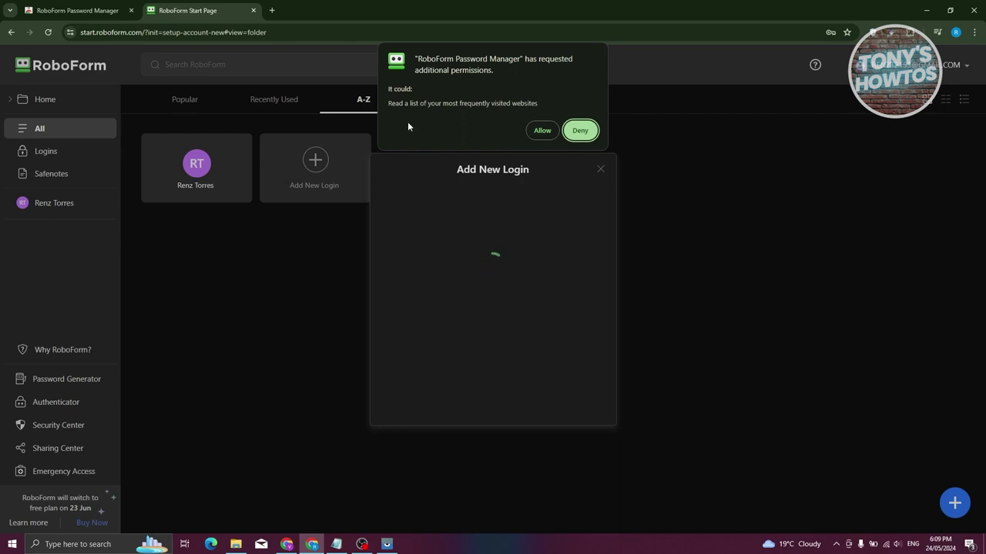
- Allow the extension's extra permissions and scroll through the preset site tiles
click(541, 136)
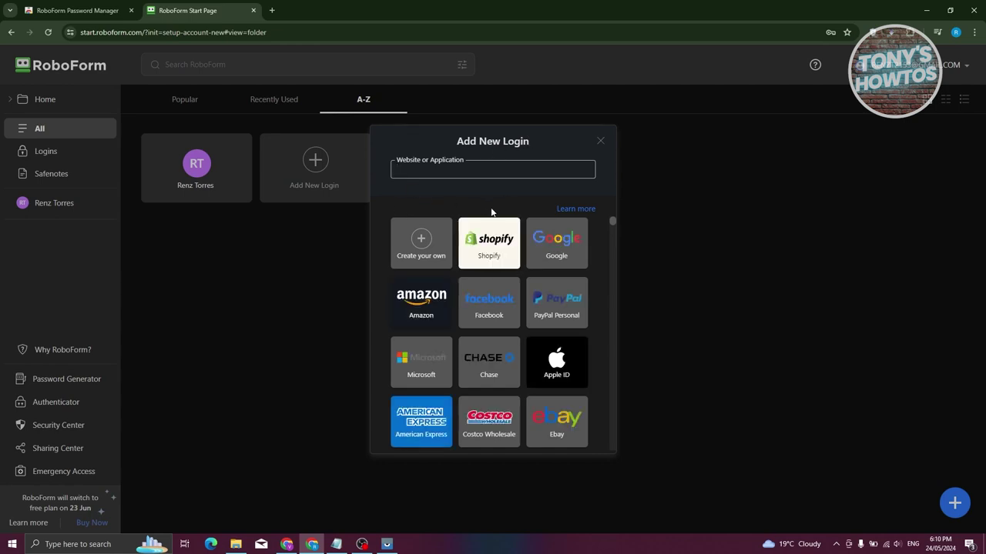
scroll(501, 316, down, 5)
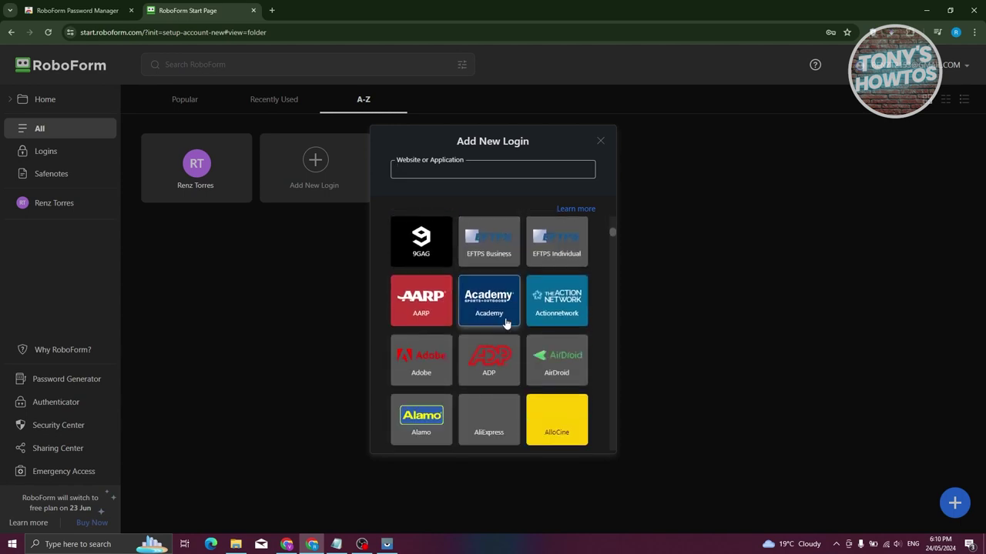
scroll(503, 316, up, 5)
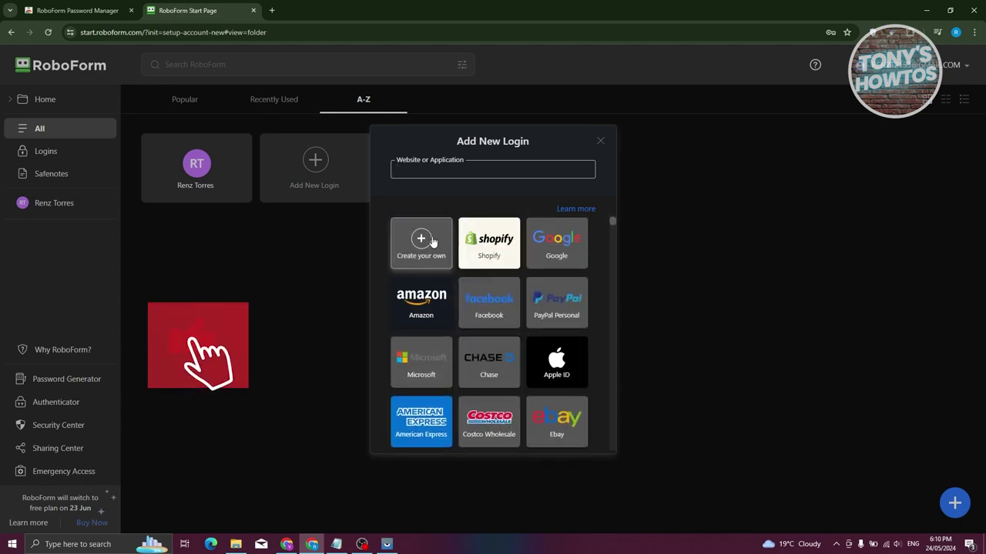
scroll(501, 362, down, 1)
scroll(493, 377, down, 3)
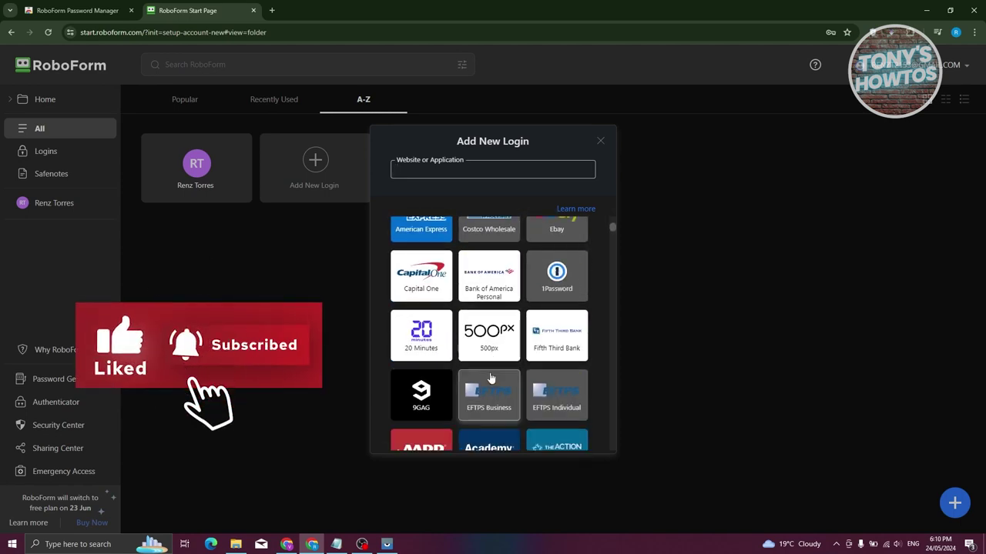
scroll(489, 378, up, 3)
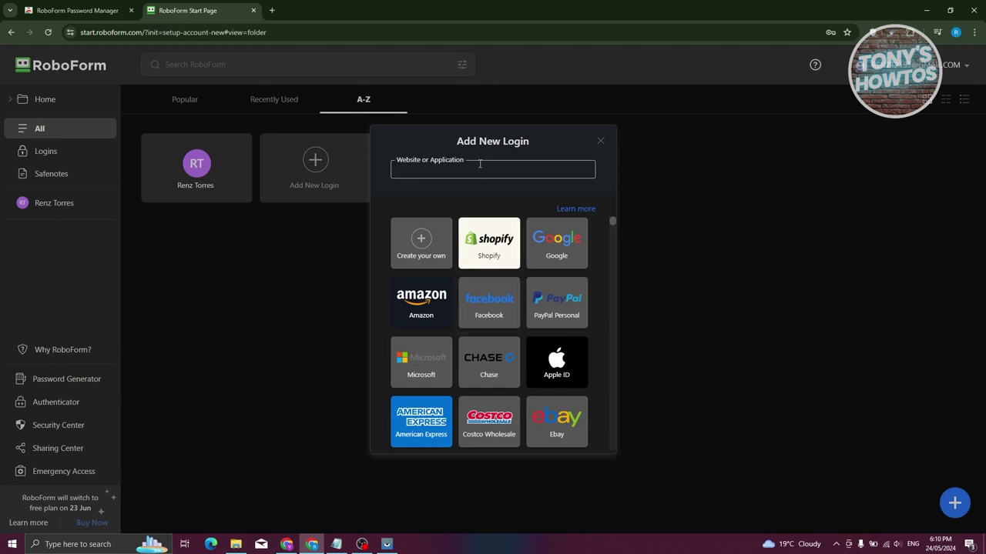
- Search 'face', pick the Facebook tile, go through its Email and Password fields, and switch on Pin
text(face)
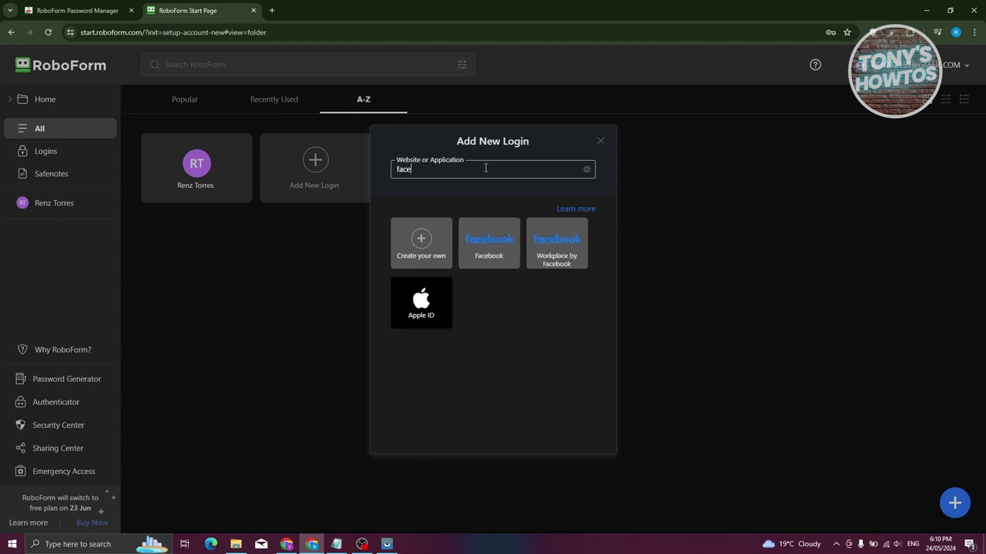
click(487, 235)
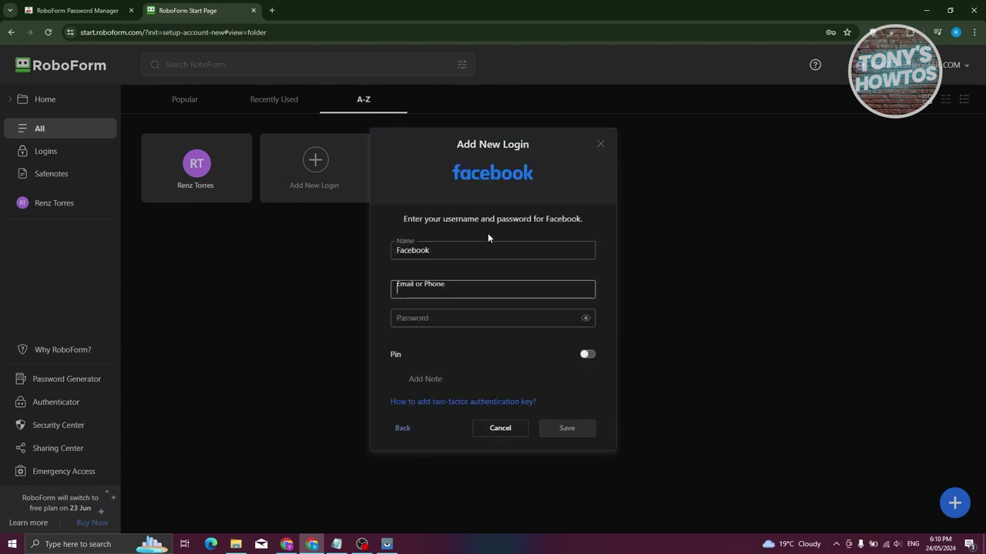
click(425, 292)
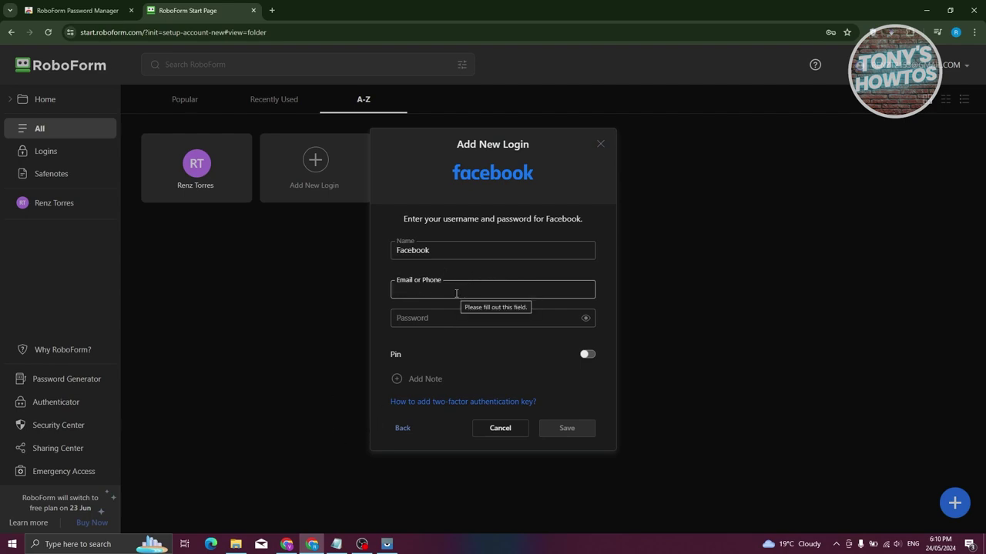
click(436, 317)
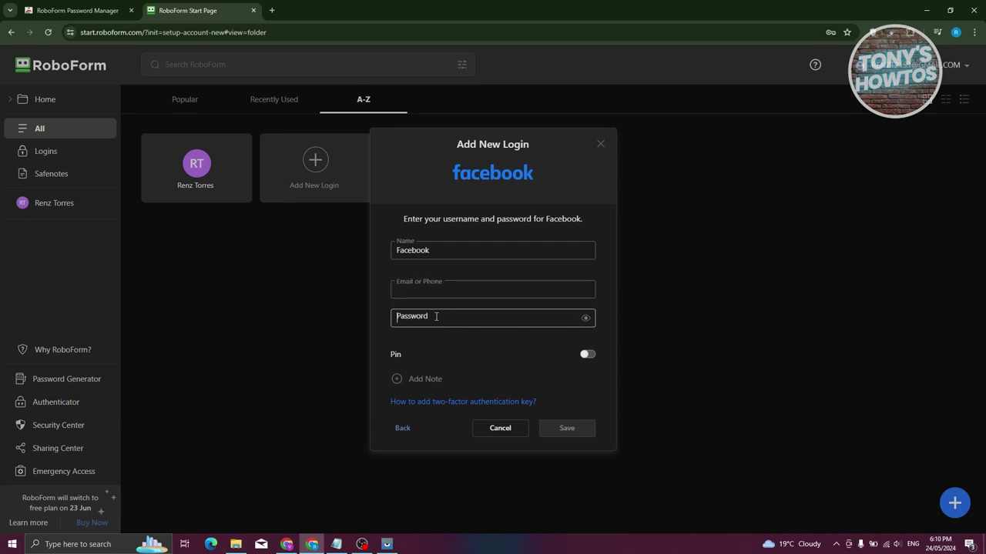
click(465, 346)
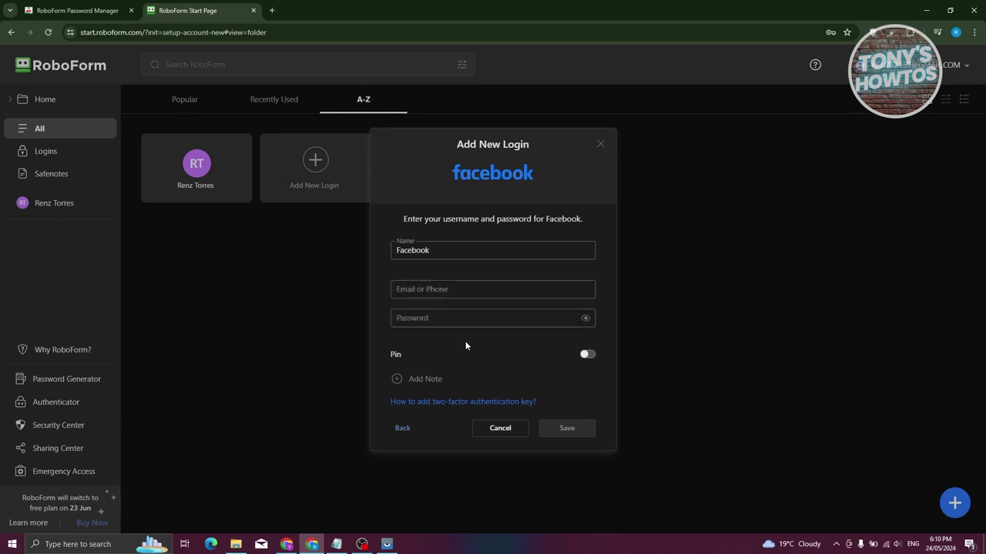
click(590, 355)
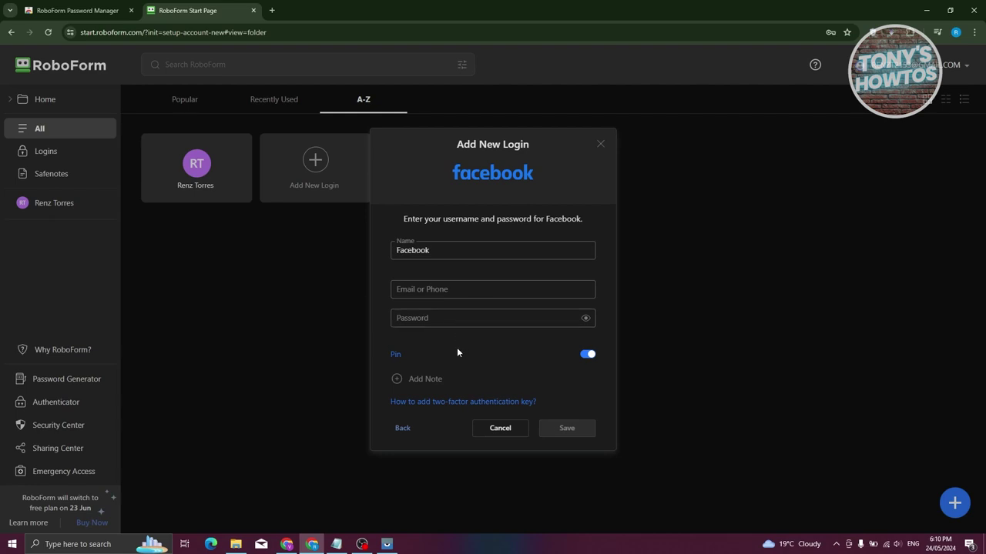
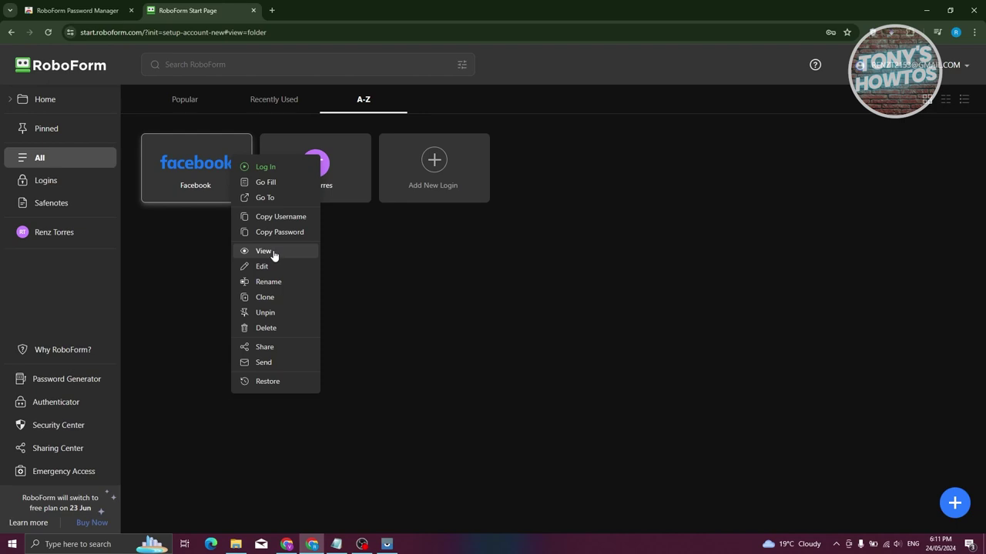
click(262, 267)
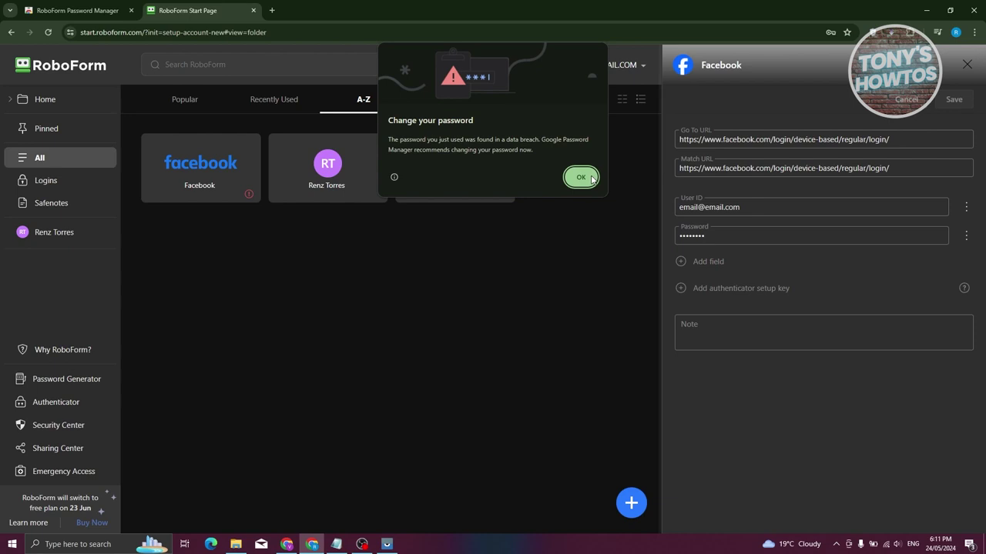
click(581, 177)
click(843, 57)
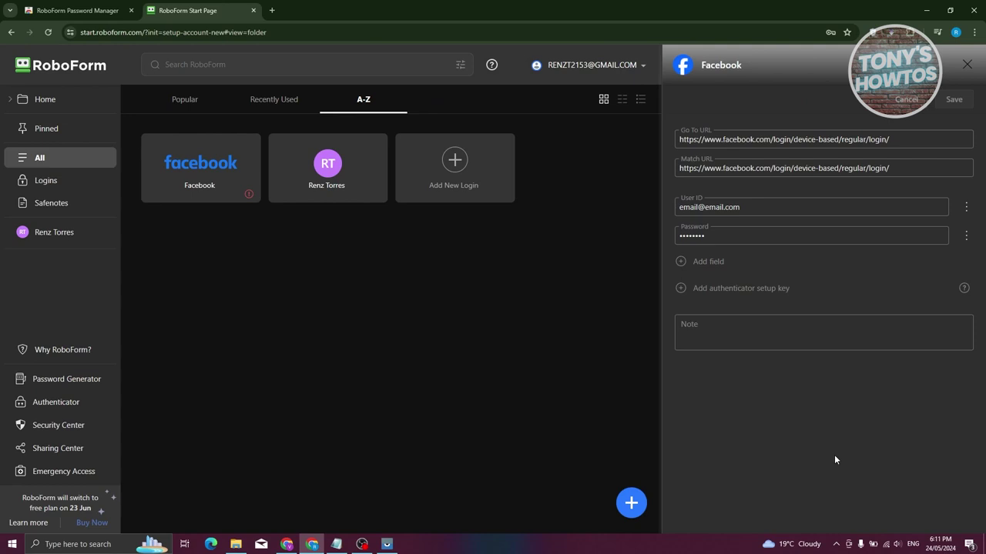
click(745, 236)
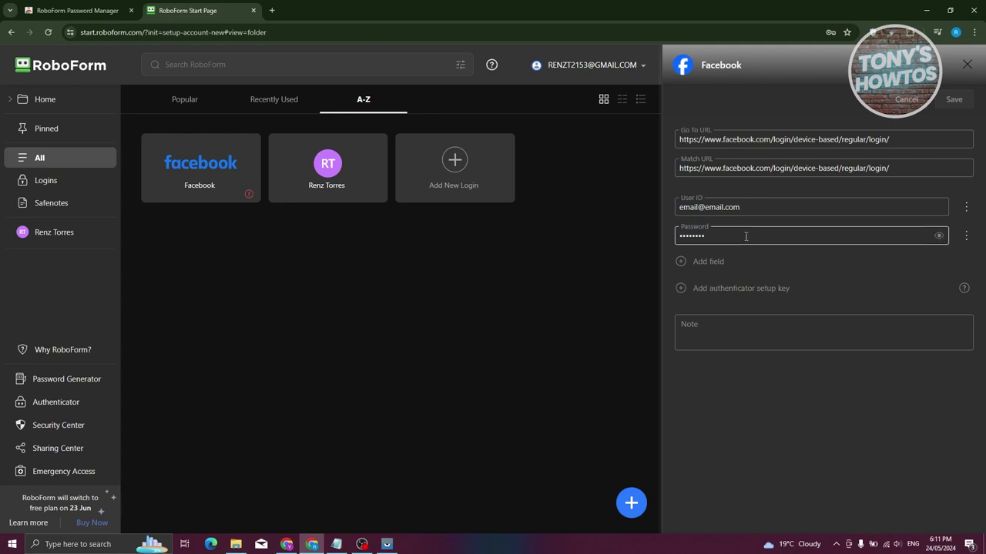
click(726, 288)
click(485, 301)
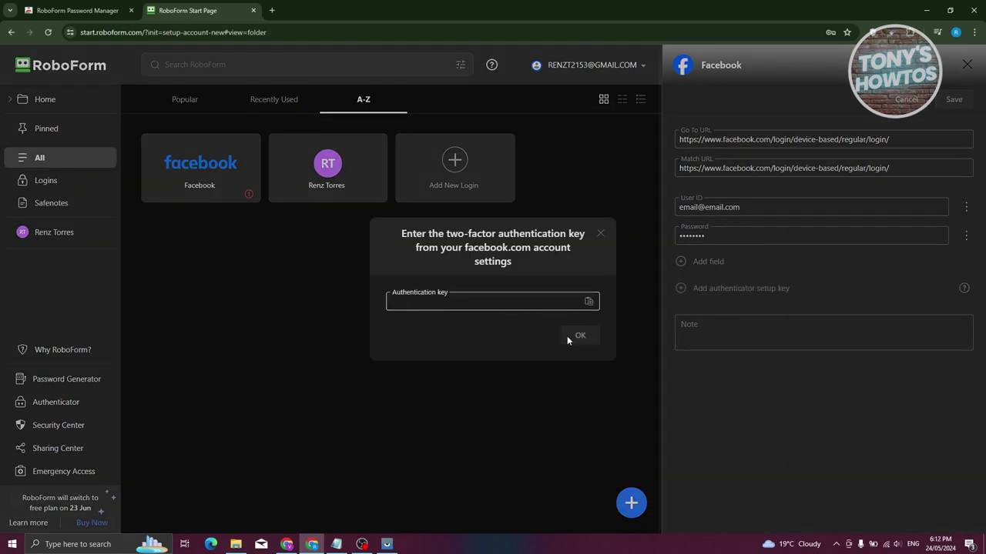
click(602, 239)
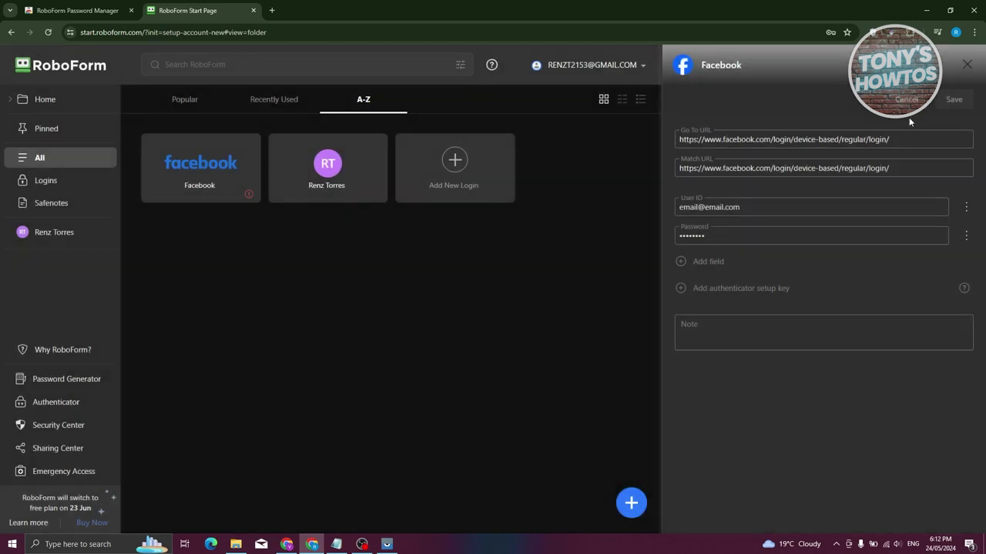
click(968, 65)
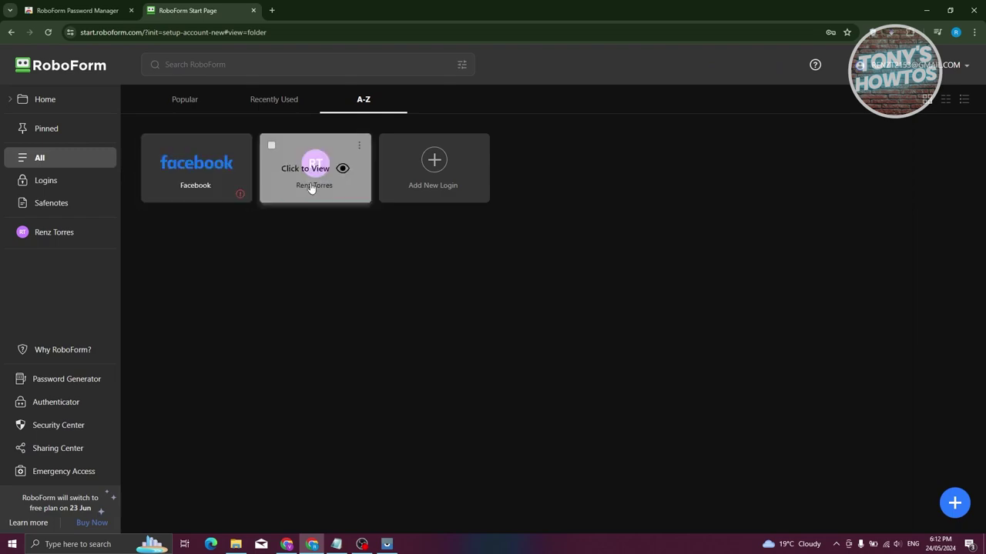
- Scroll through the Add New Login app grid without picking an app
click(434, 164)
scroll(496, 277, down, 1)
scroll(497, 277, down, 15)
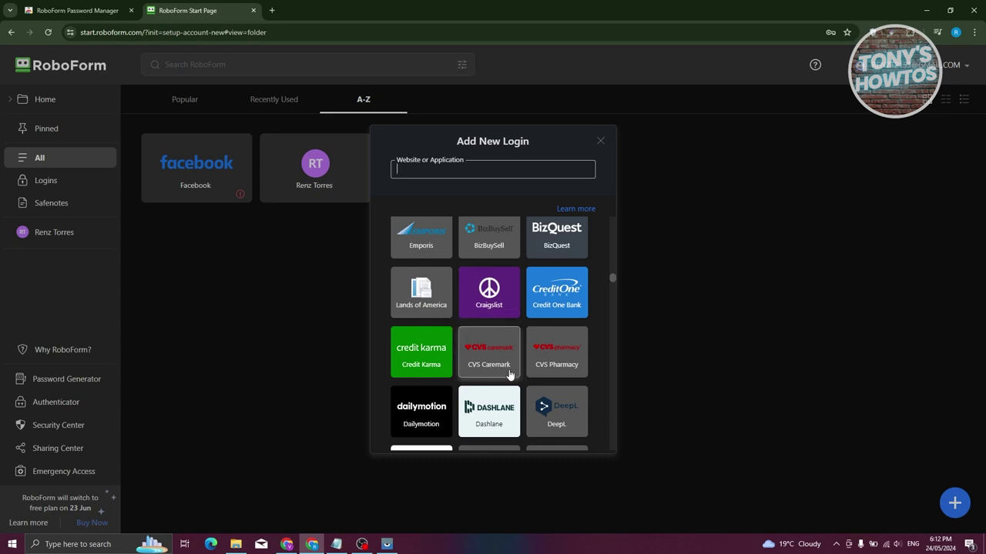
scroll(505, 369, down, 3)
scroll(505, 370, down, 3)
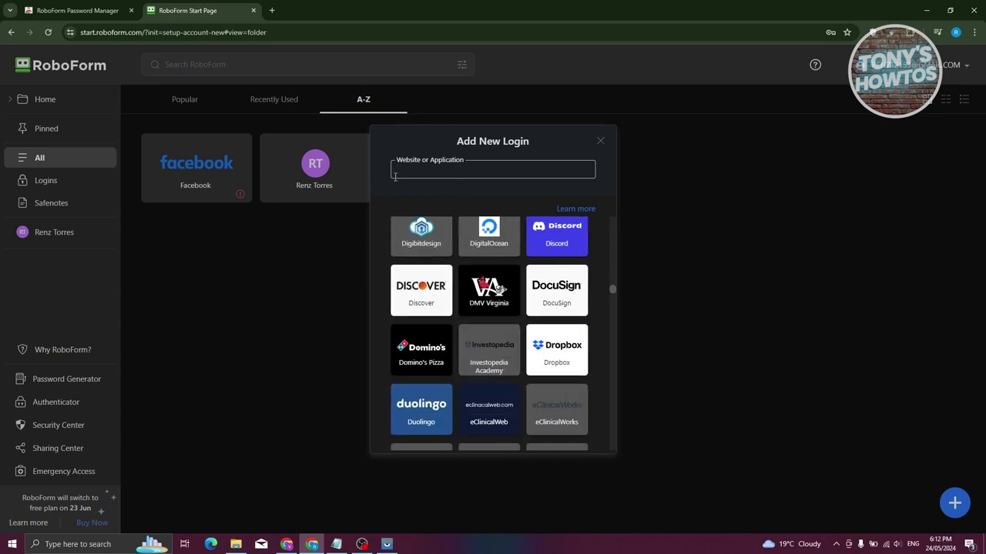
- Close the login picker unused, filter to Logins, then go to the empty Safenotes section
click(601, 141)
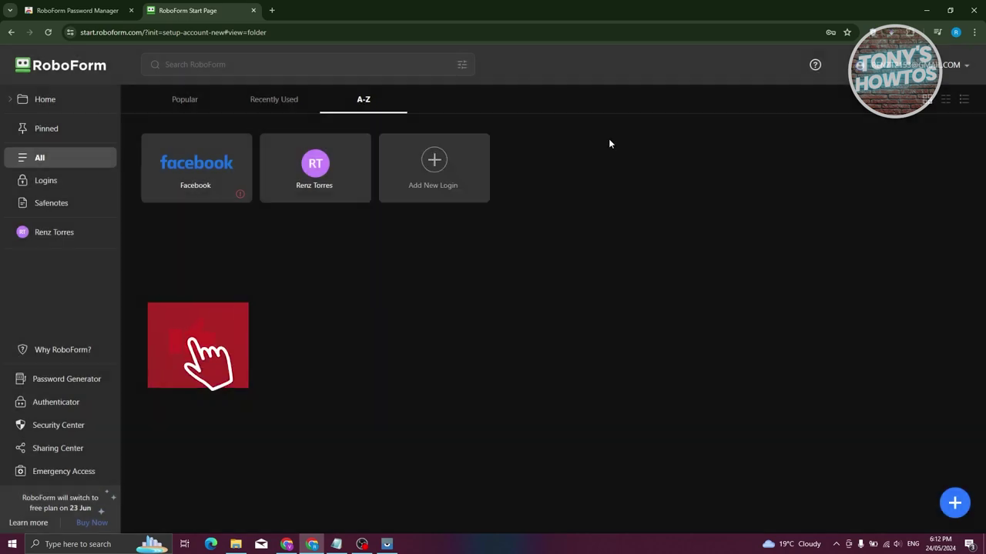
click(67, 185)
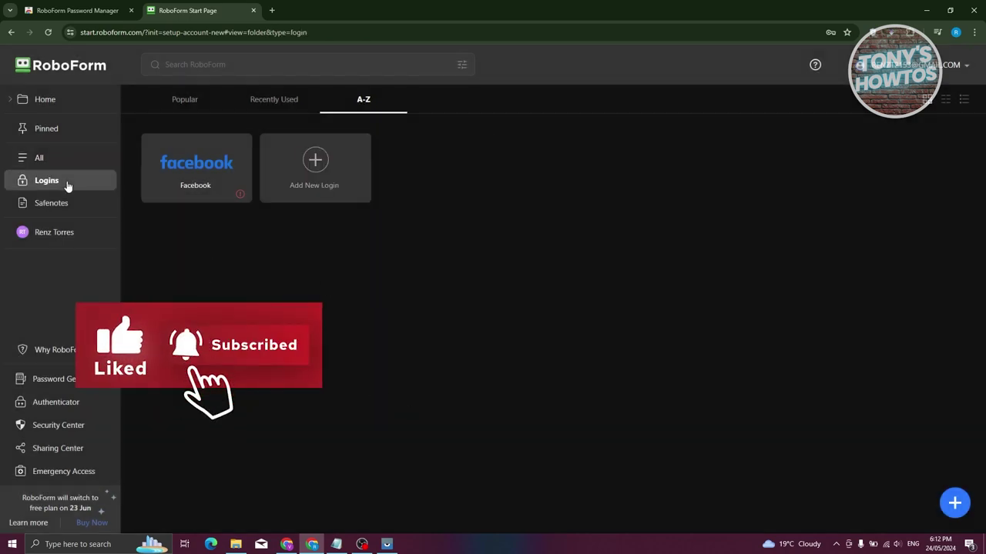
click(54, 204)
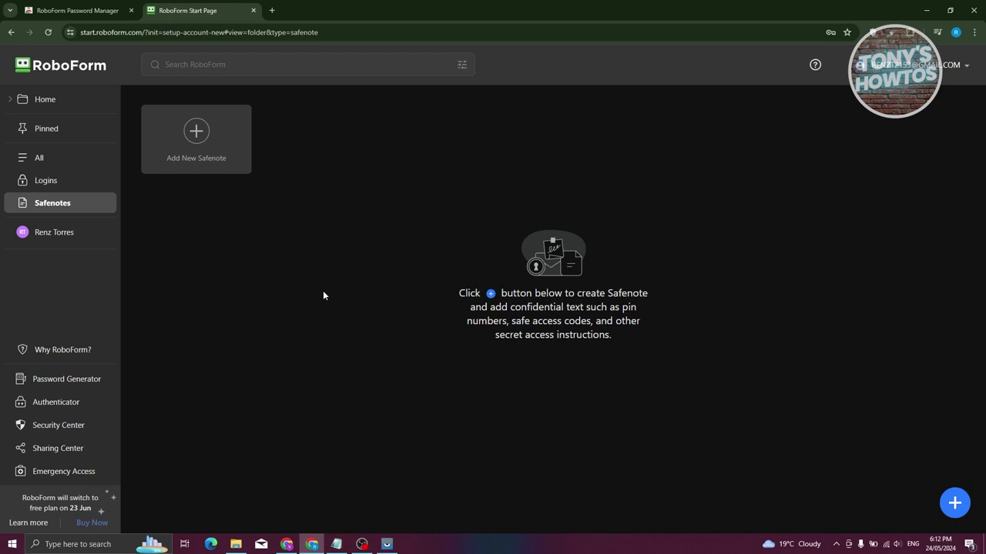
- Create a safenote with the text 'test note', save it in the Home folder, and close its details
click(197, 130)
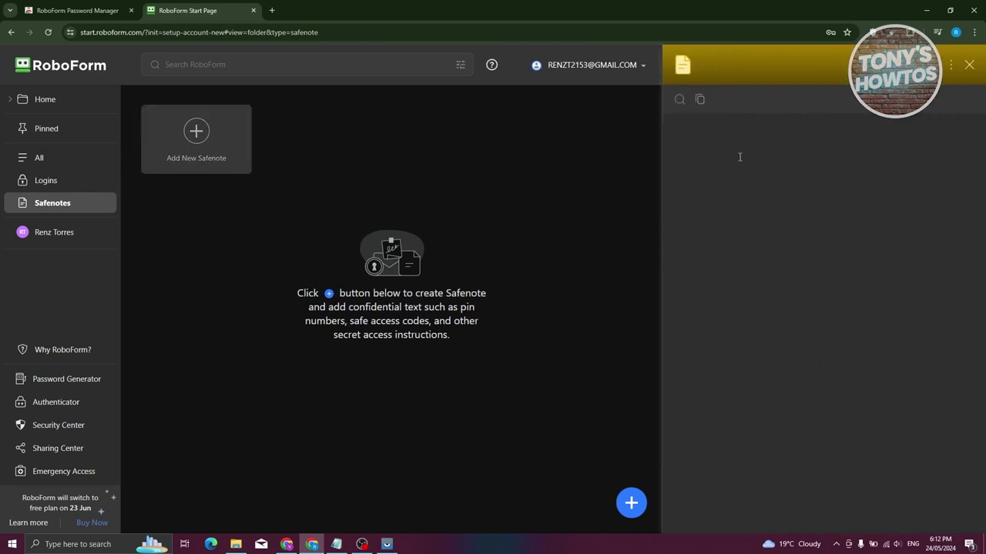
text(test)
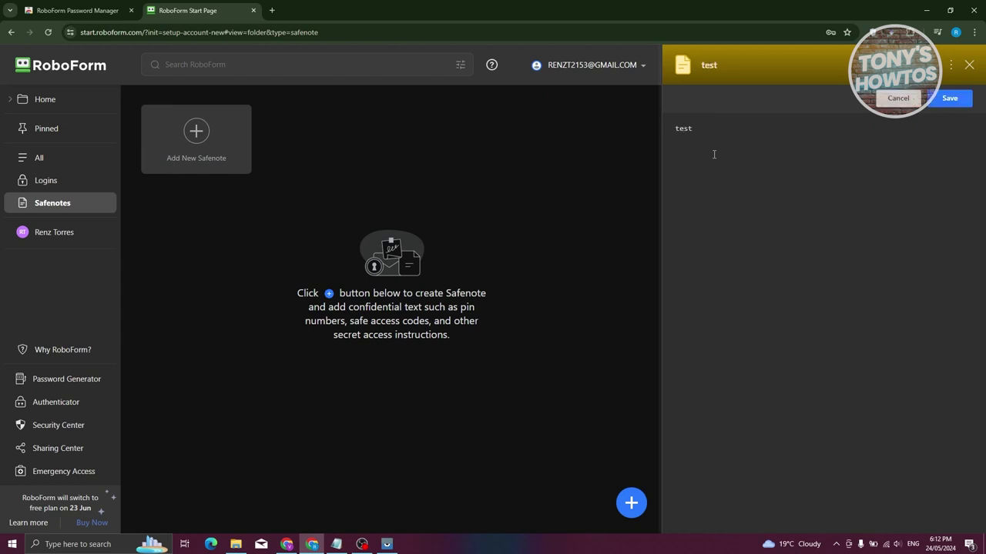
text( note)
click(955, 98)
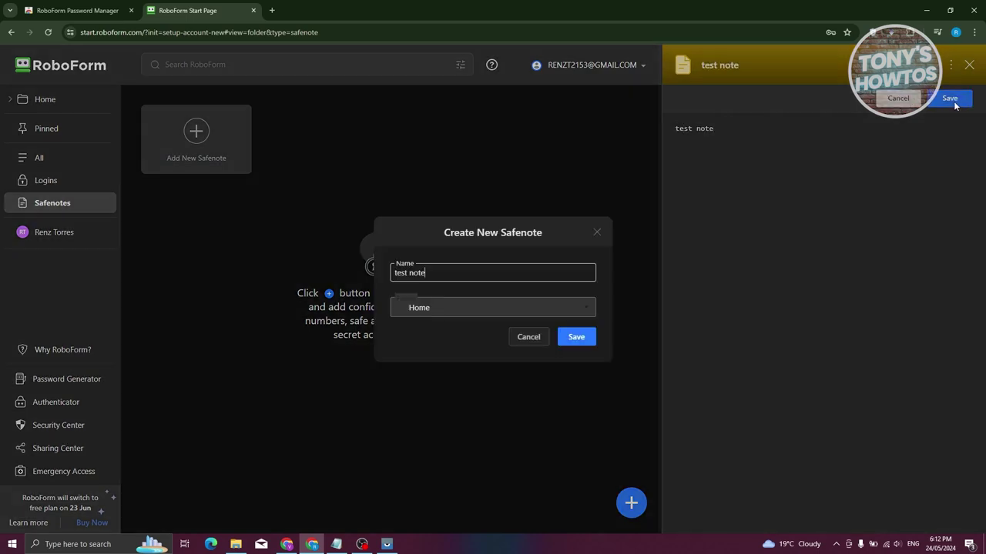
click(477, 318)
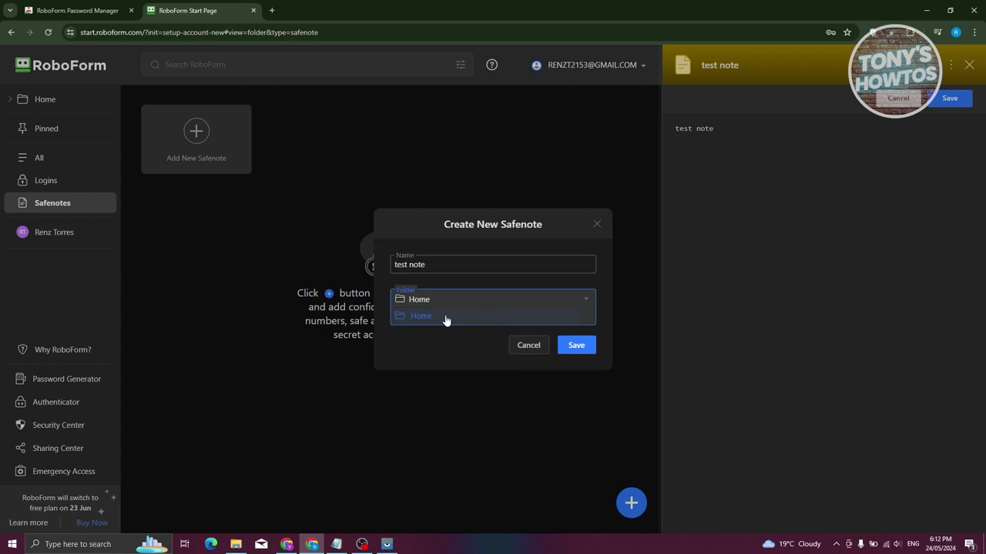
click(569, 315)
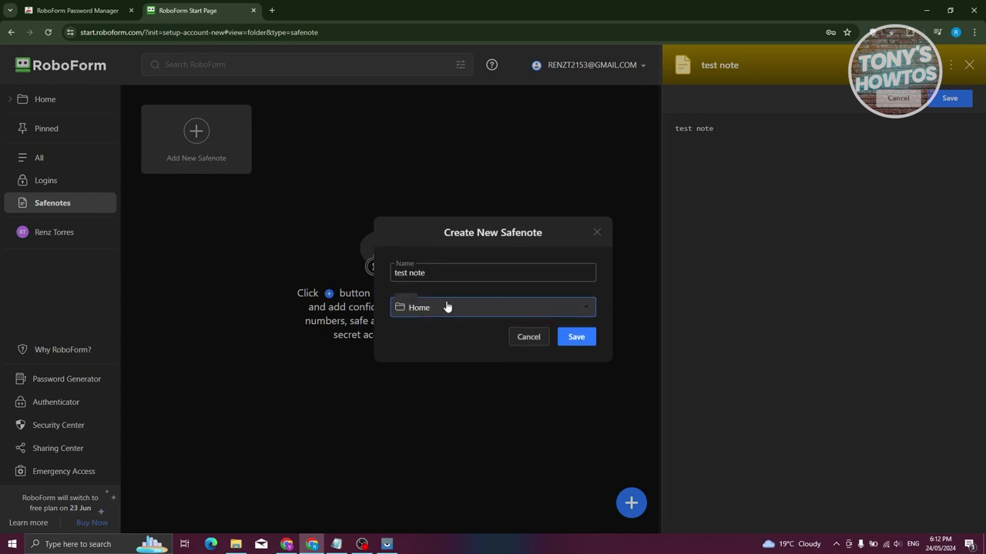
click(585, 340)
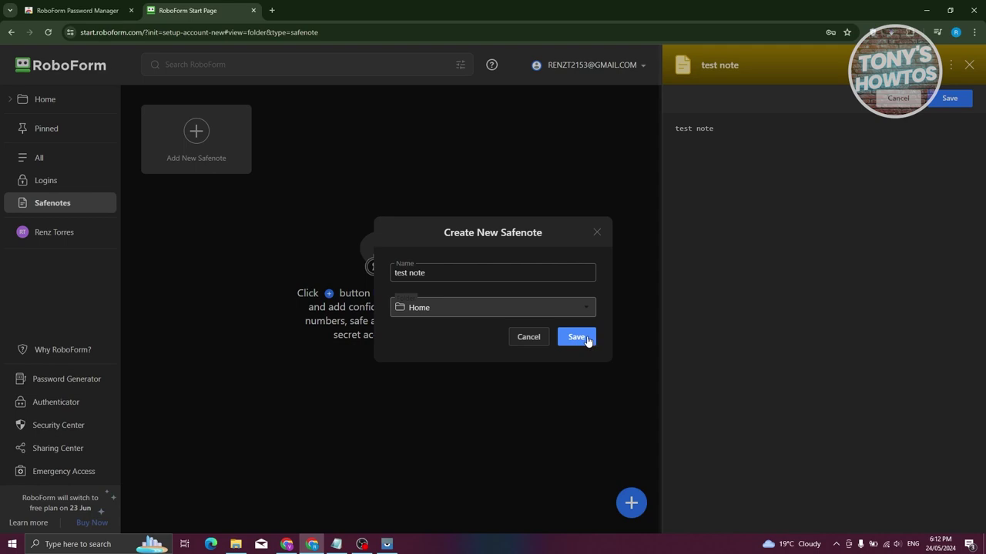
click(586, 339)
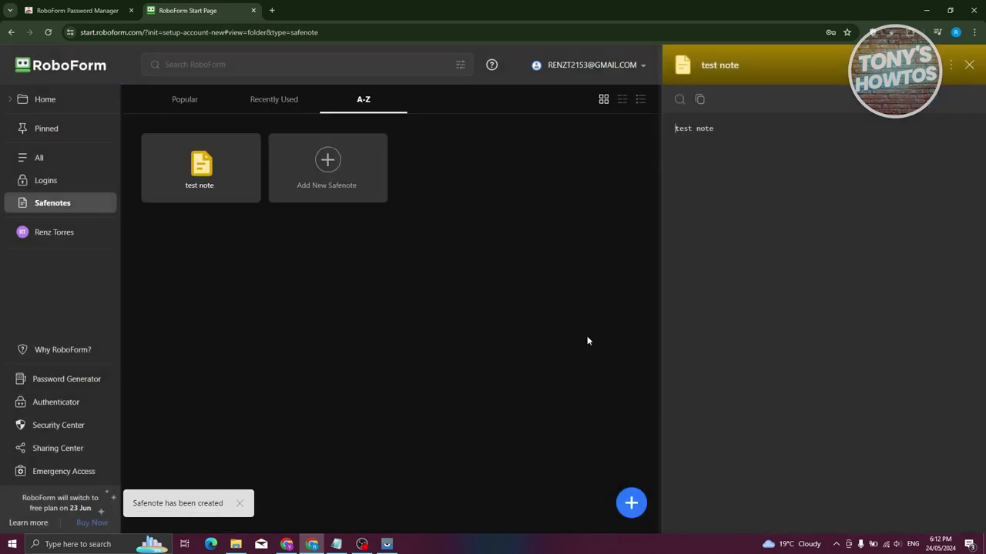
click(971, 67)
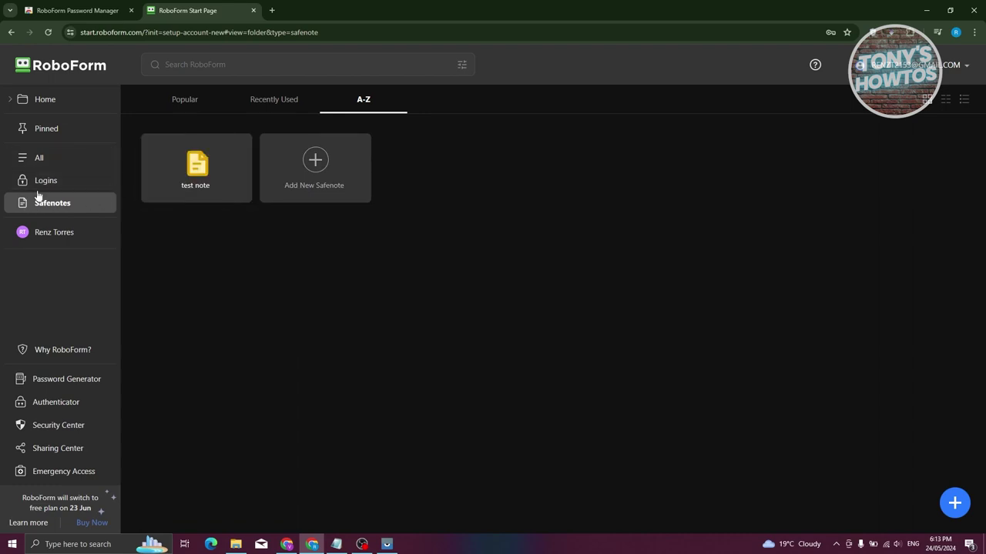
- Try the list and large-tile layouts for safenotes, settling on compact tiles
click(964, 101)
click(928, 100)
click(946, 100)
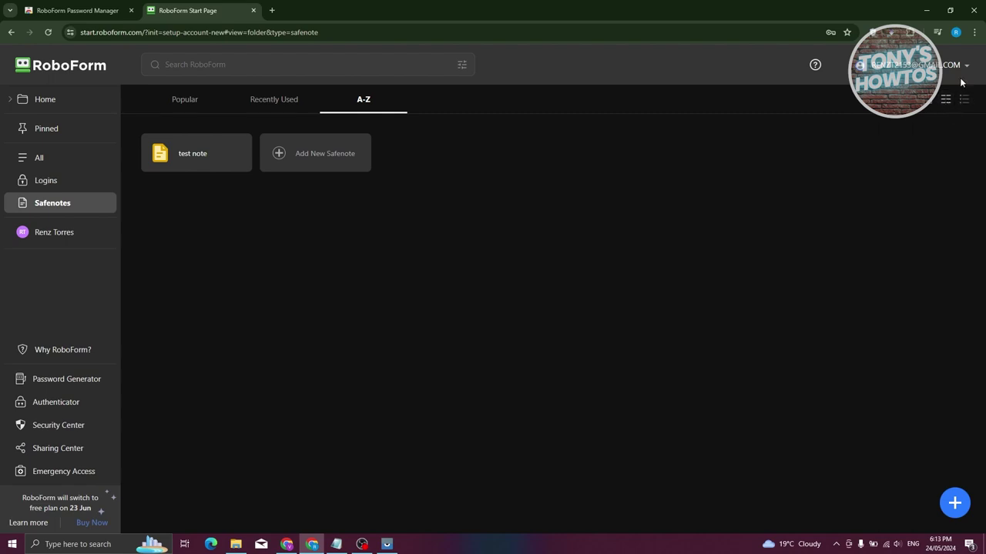
- Look at the vault search filter options without using them, then open the saved identity's Person details
click(462, 65)
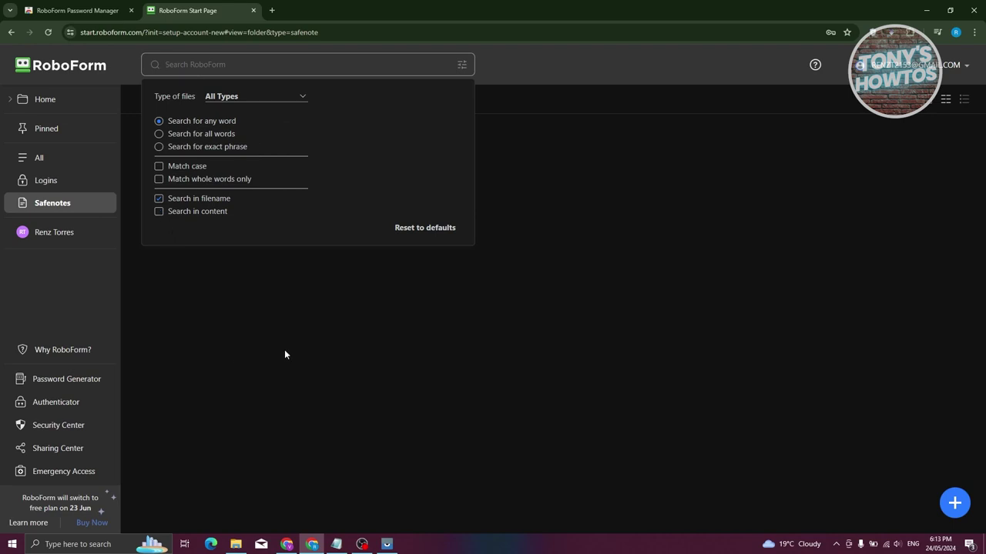
click(284, 351)
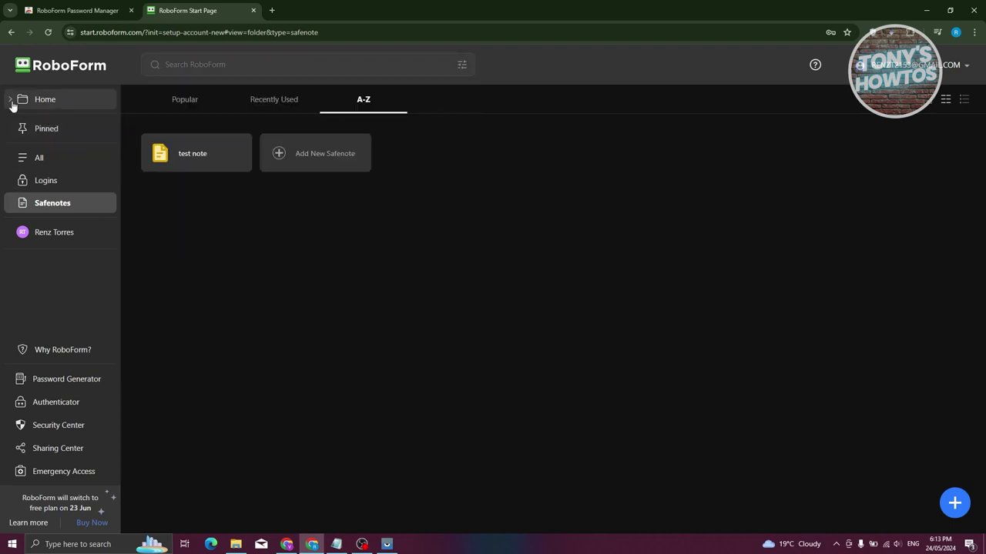
click(234, 64)
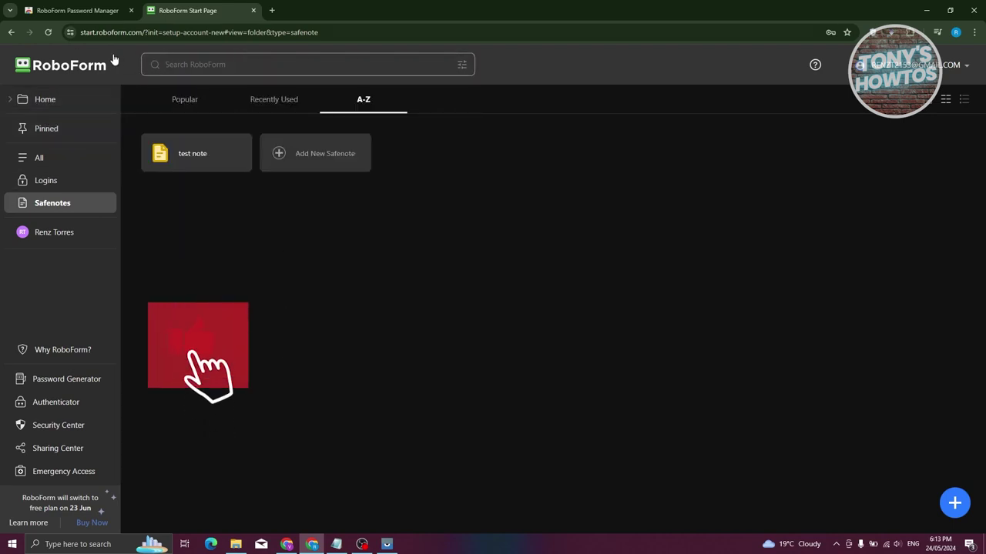
click(462, 64)
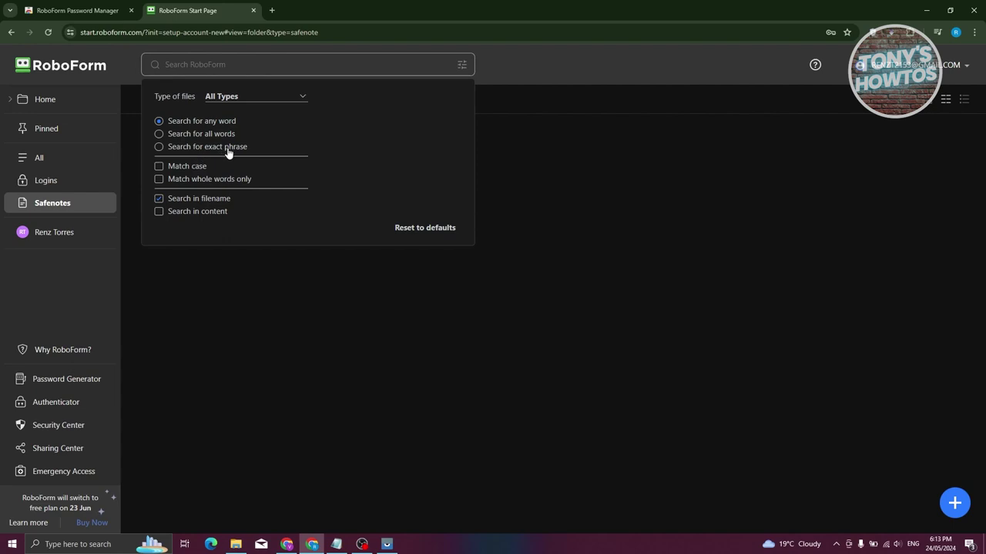
click(585, 287)
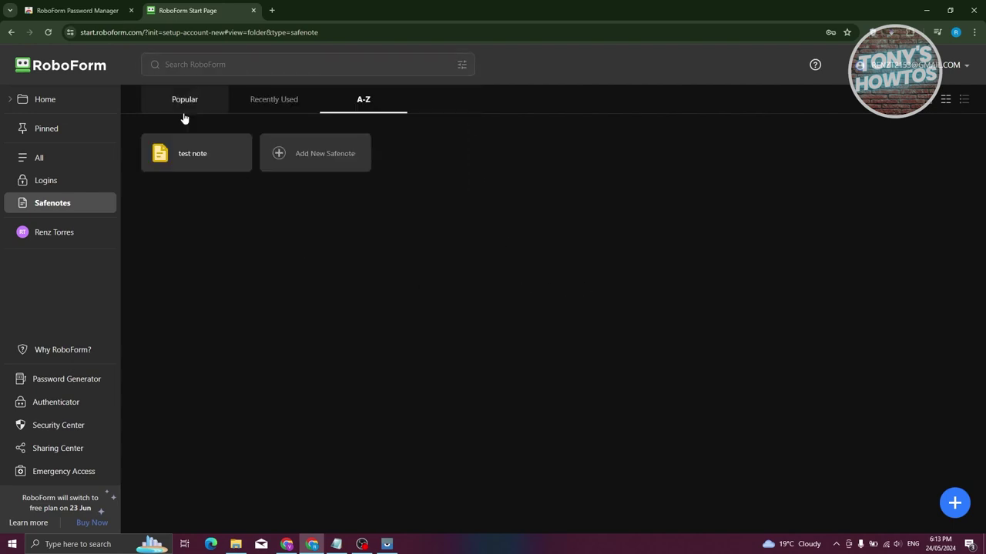
click(46, 234)
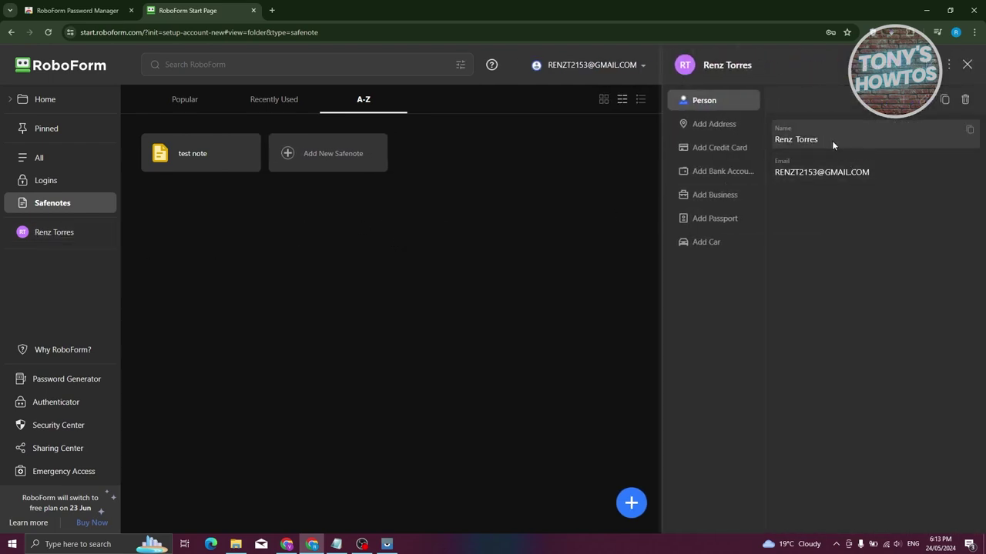
- Preview the identity's Add Address and Add Car forms, backing out of both without saving
click(700, 124)
click(967, 65)
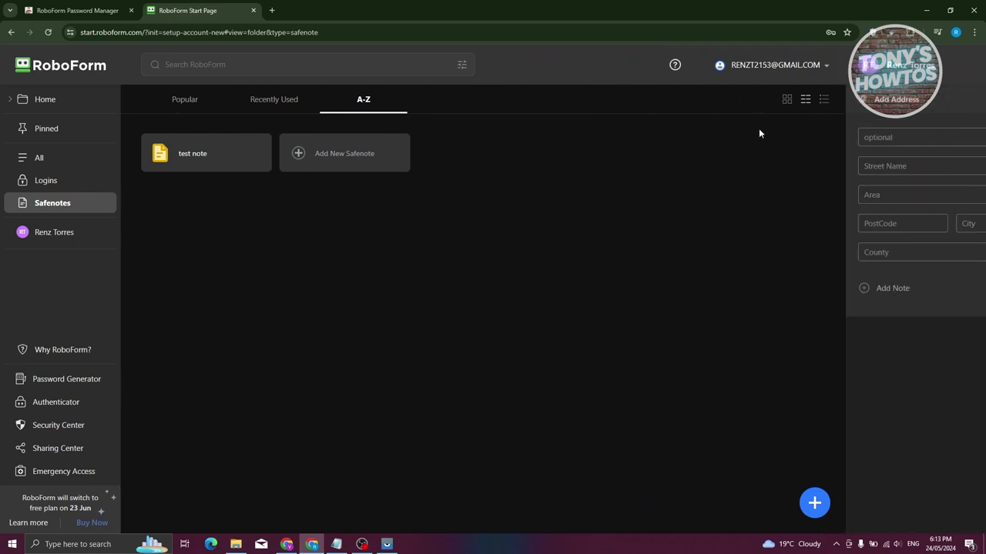
click(48, 233)
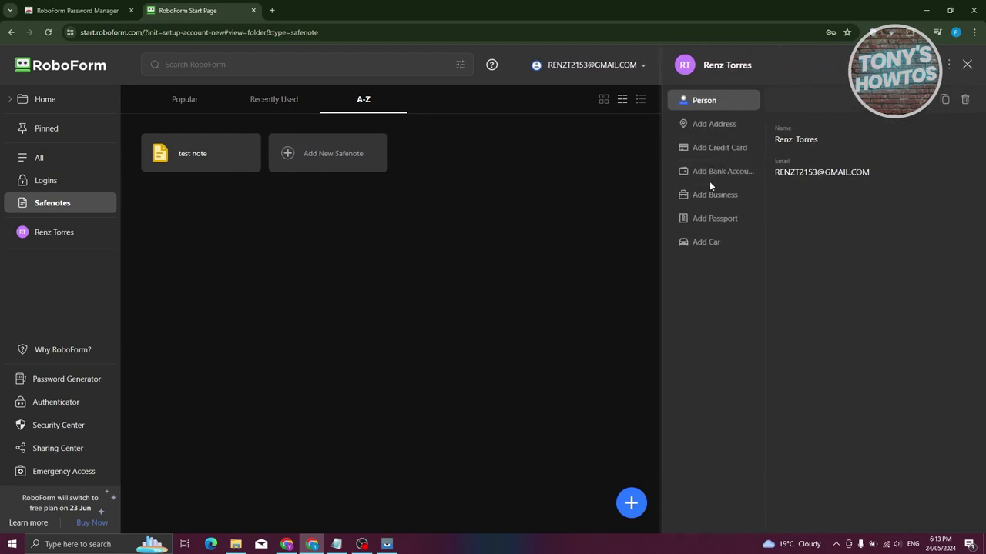
click(698, 245)
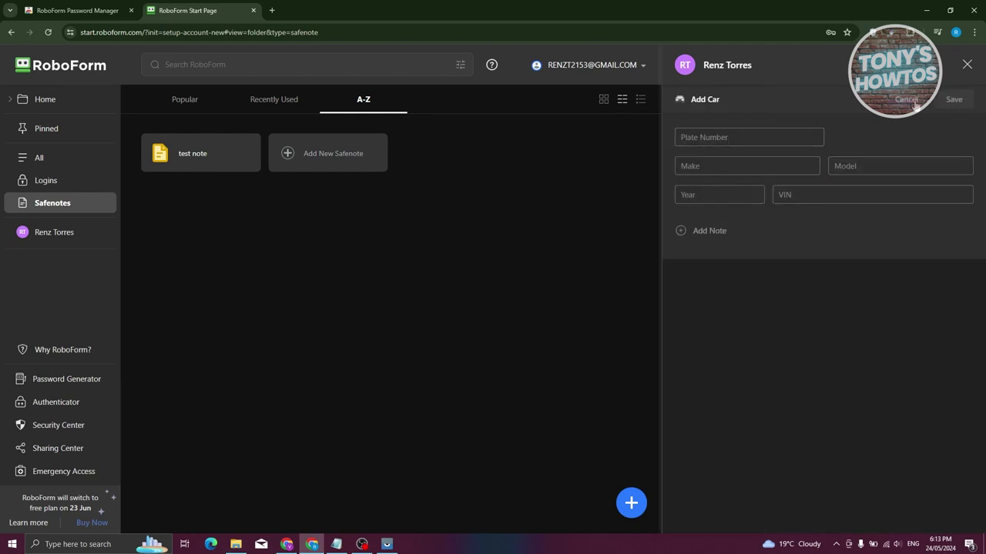
click(910, 101)
- In the Password Generator, reduce the length to 12 characters and leave the special characters unchanged
click(81, 379)
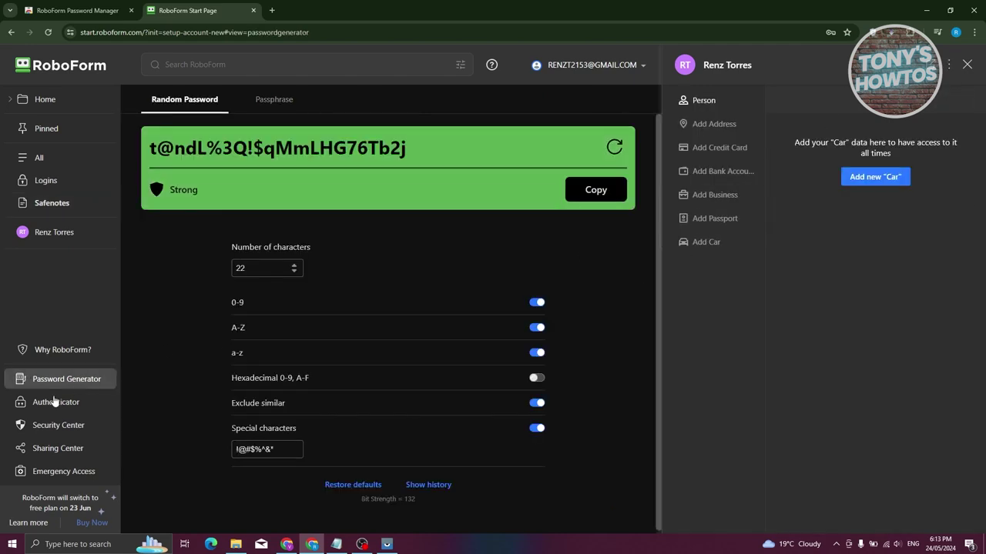
click(967, 64)
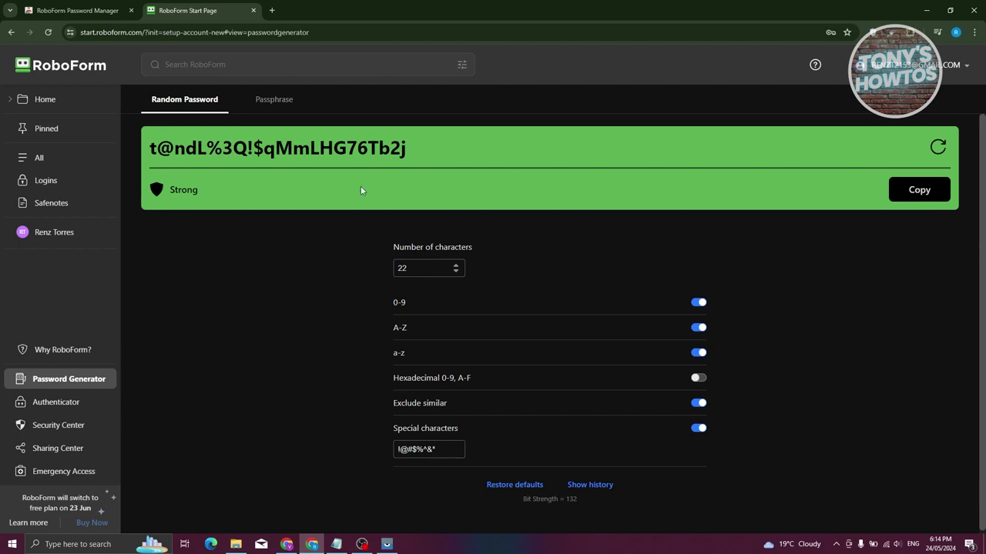
scroll(354, 258, down, 1)
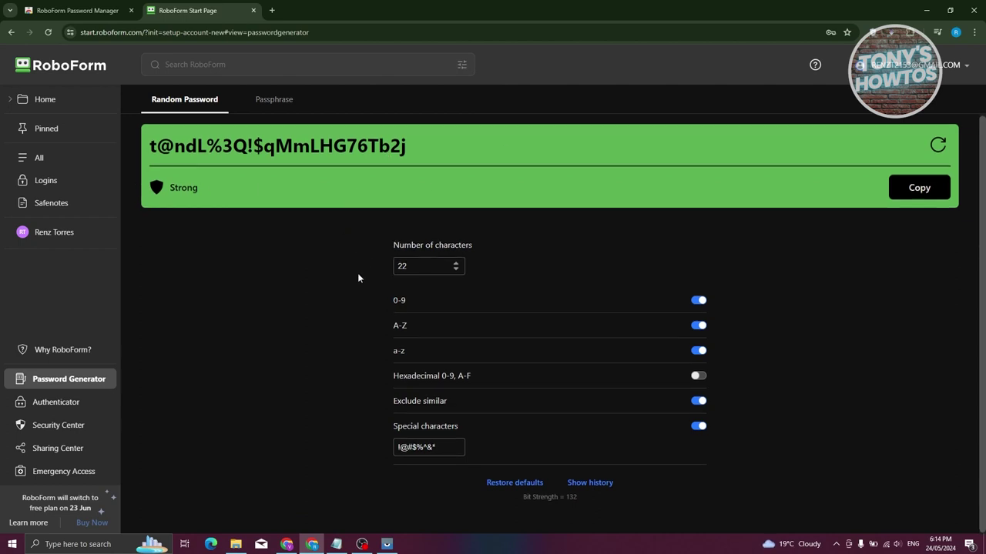
click(456, 268)
click(456, 268)
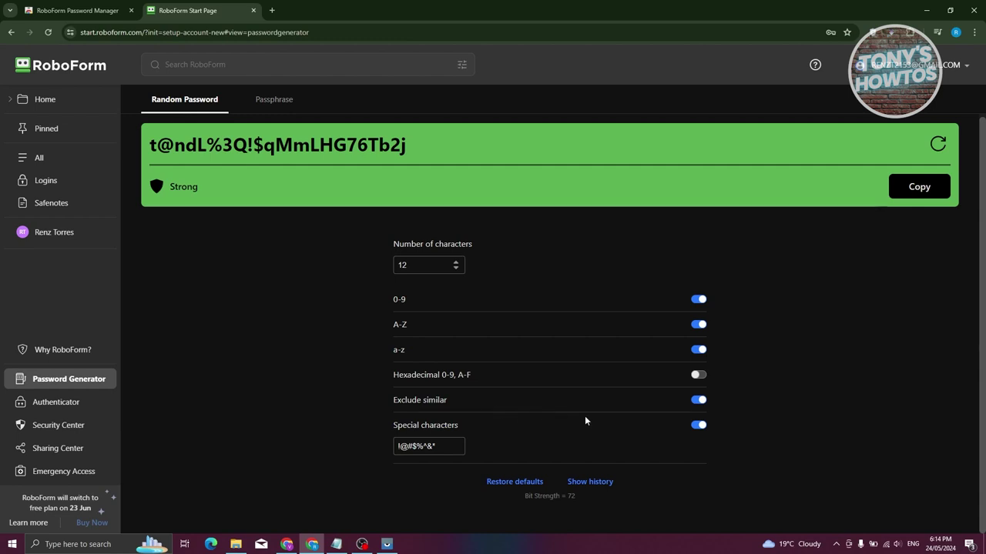
click(421, 453)
drag(450, 449, 302, 448)
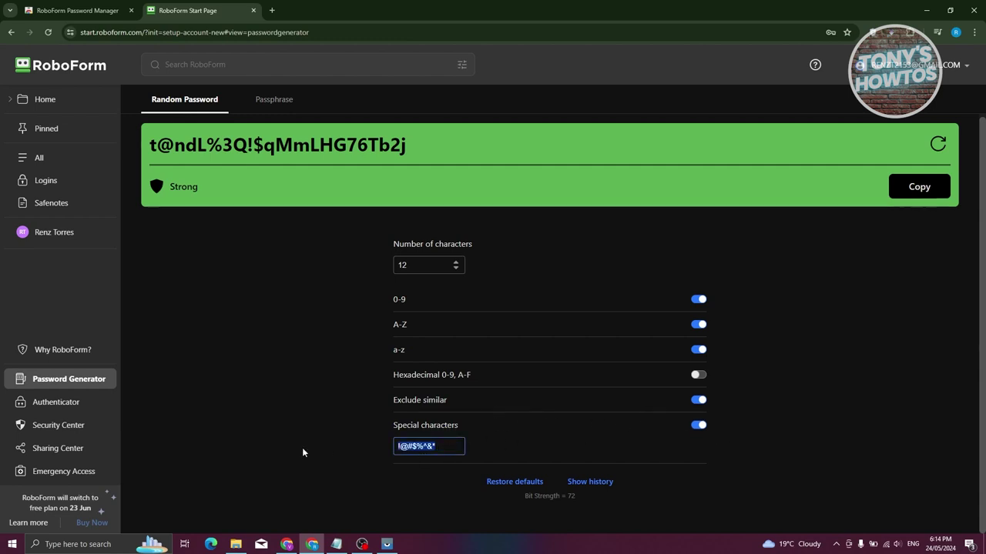
click(329, 347)
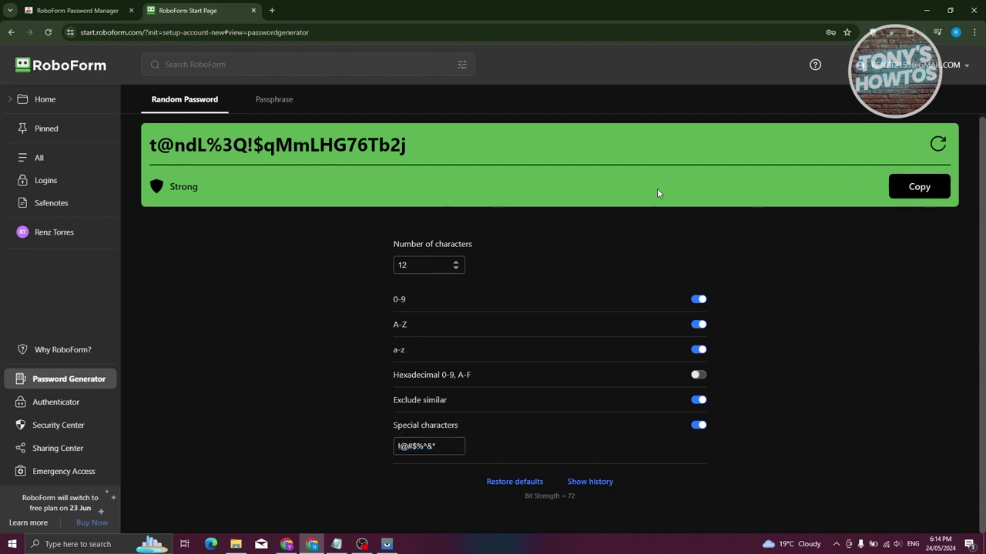
- Generate a new 12-character password, copy it, block the clipboard request, and show all items
click(938, 144)
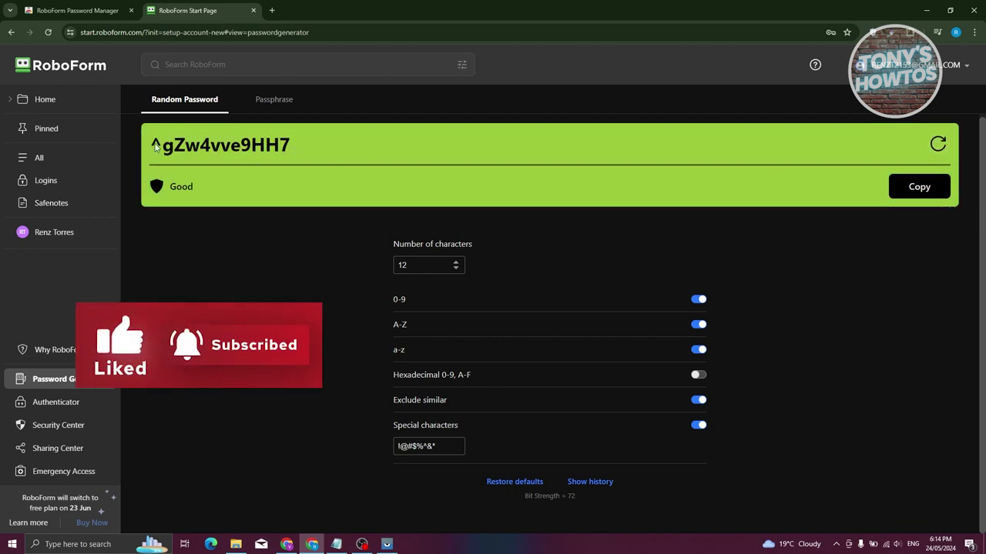
click(919, 186)
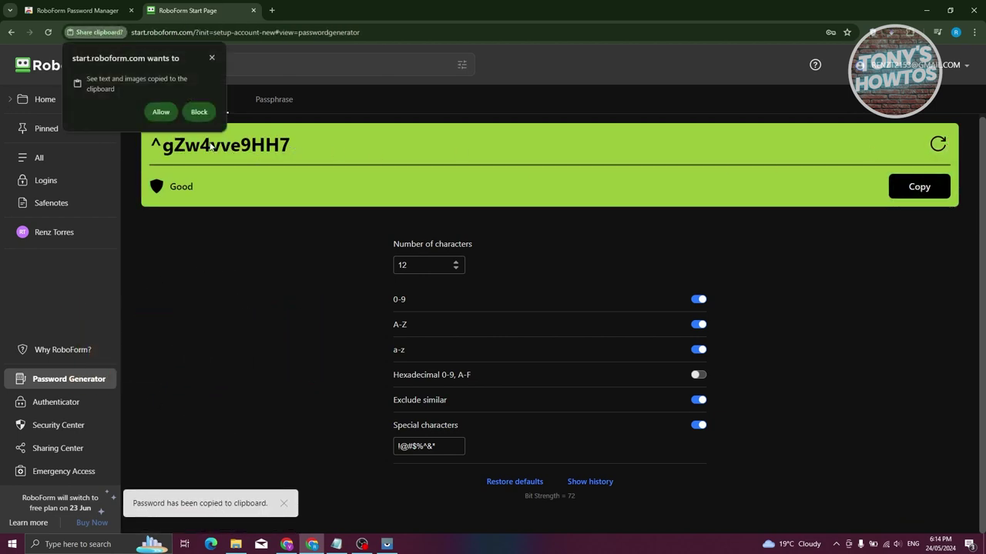
click(213, 55)
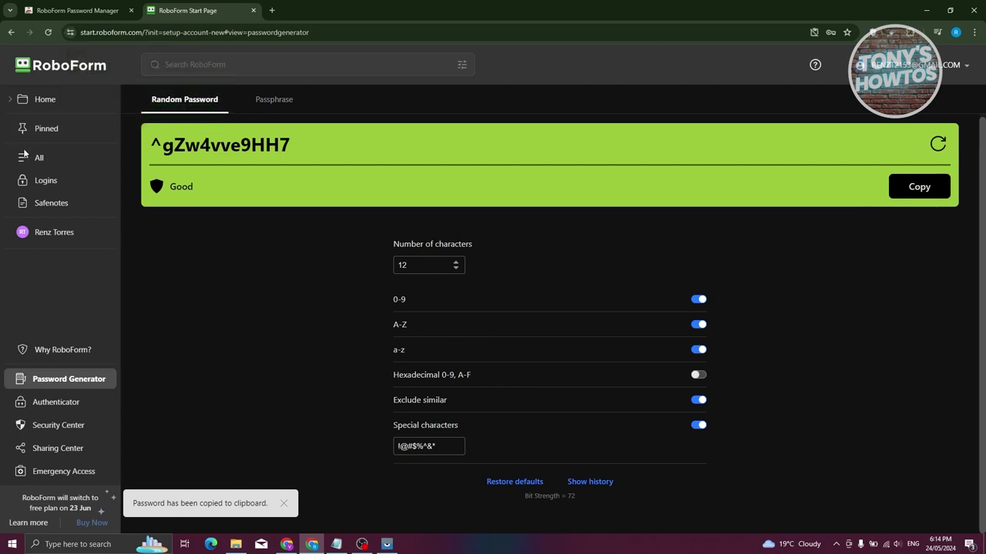
click(46, 166)
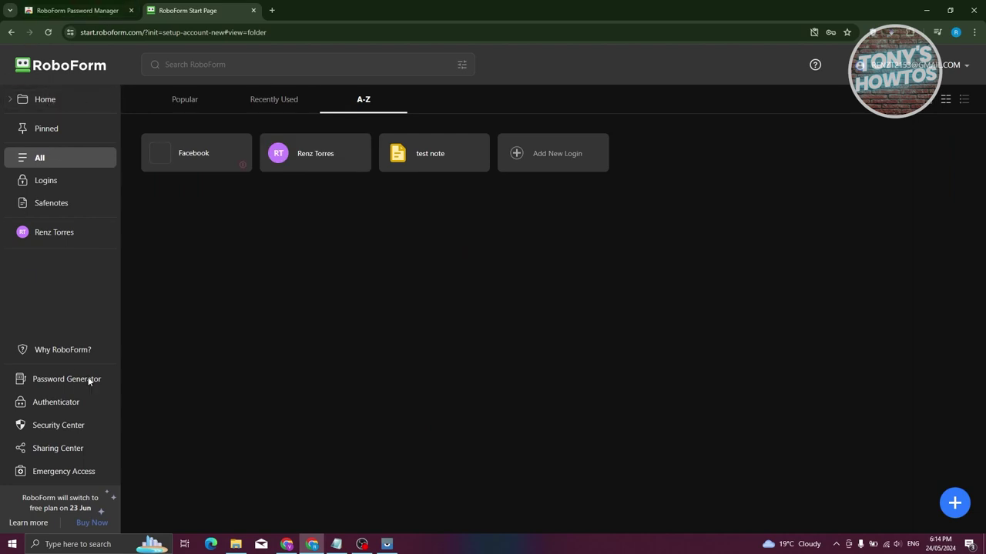
- Visit the Authenticator, All items, Security Center (Facebook password weak), and then the Sharing Center
click(81, 407)
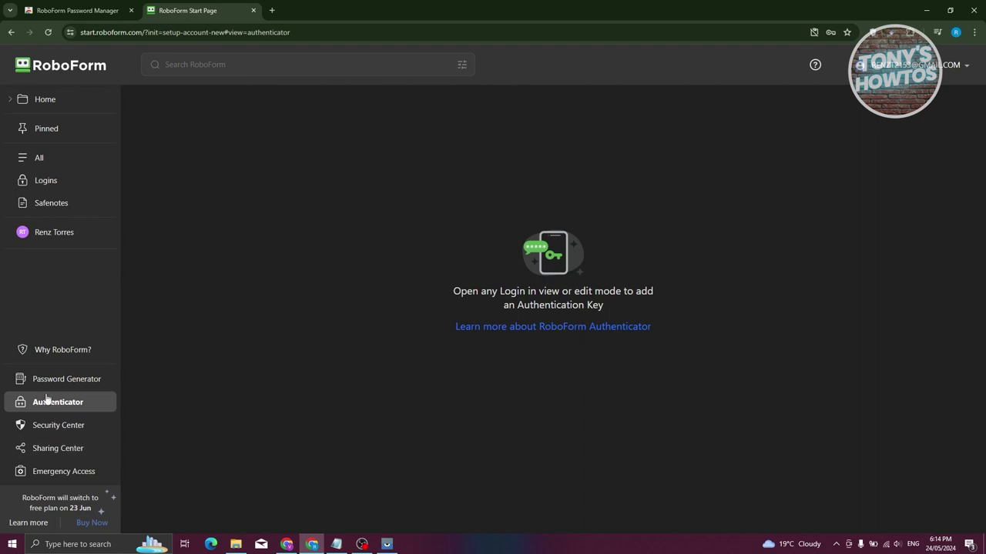
click(52, 158)
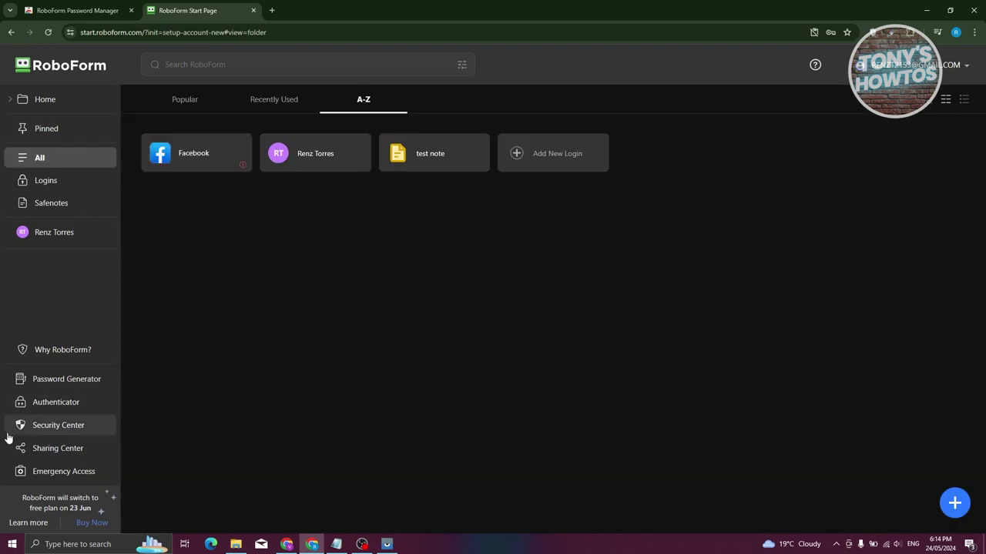
click(38, 428)
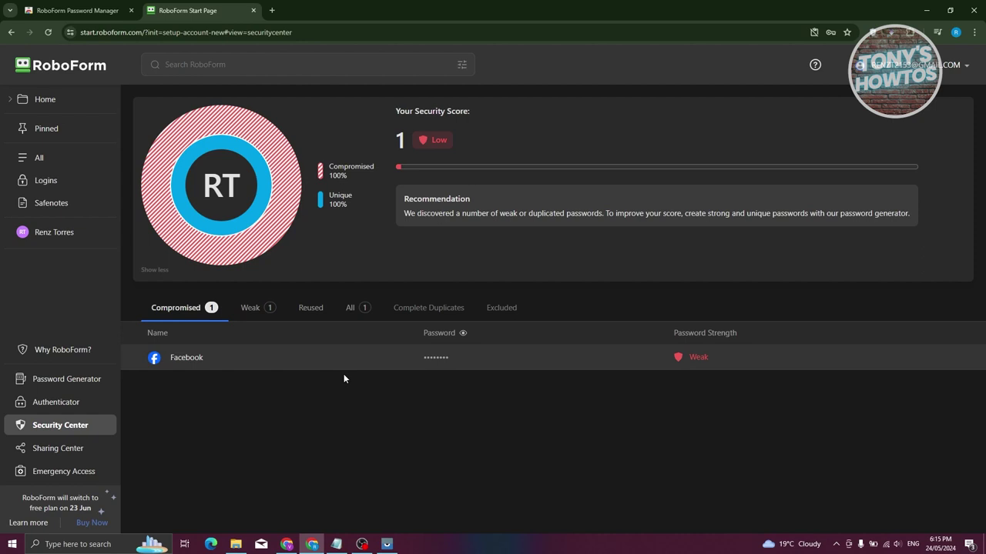
click(80, 448)
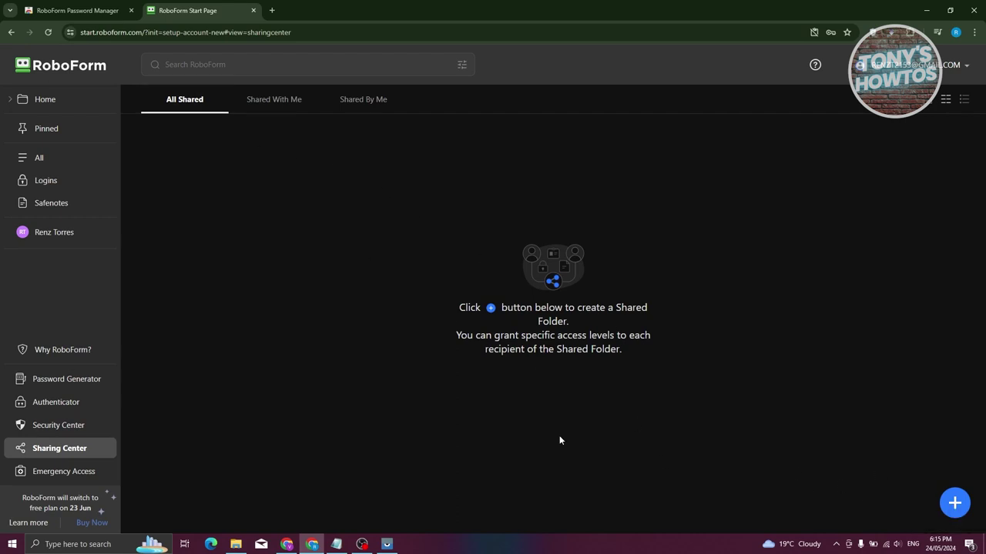
- Attempt a new shared folder, dismiss the email-verification notice, and open the Emergency Access page
click(955, 503)
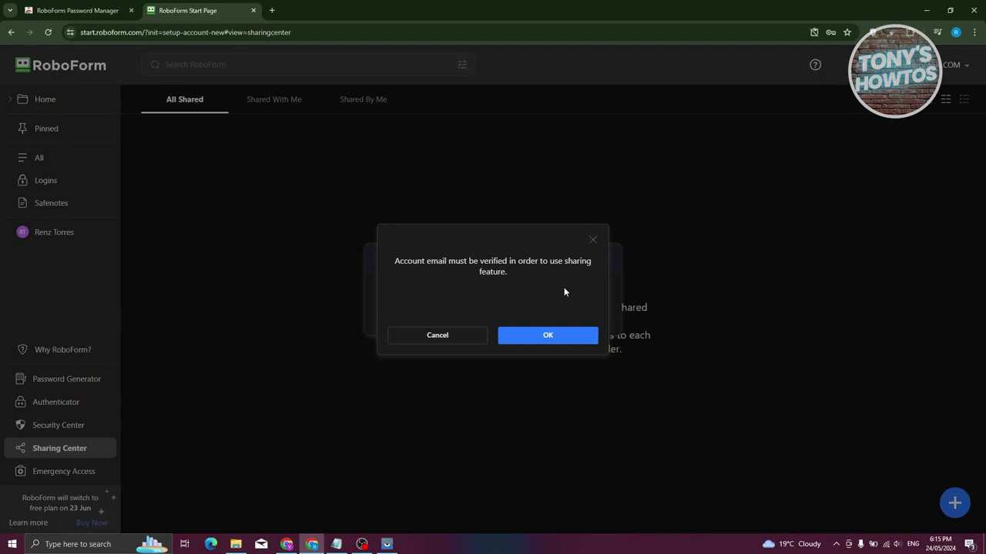
click(593, 241)
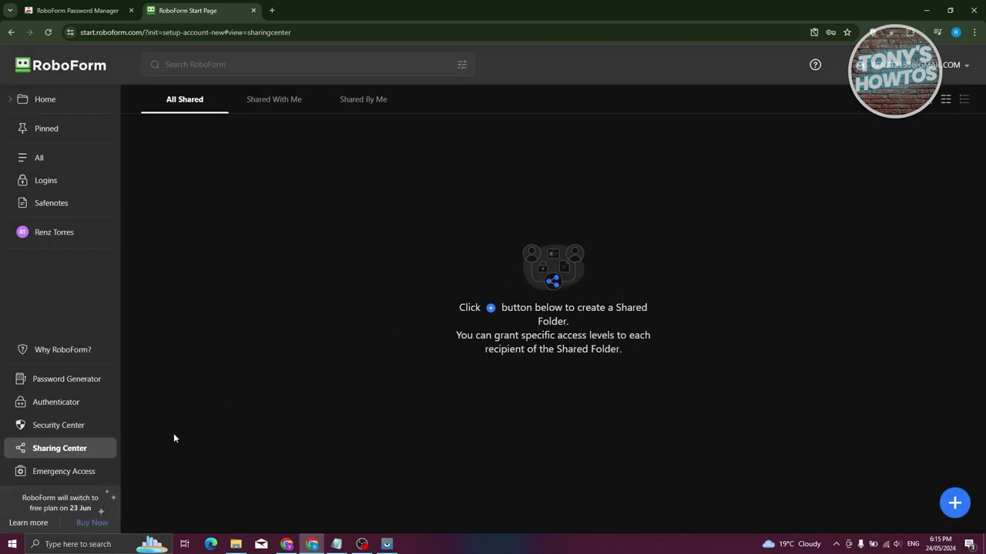
click(64, 471)
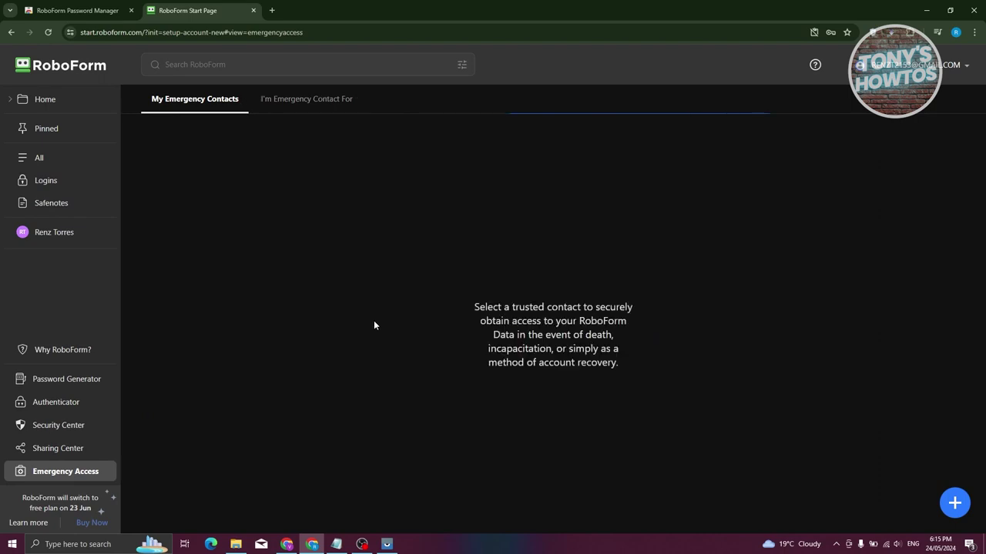